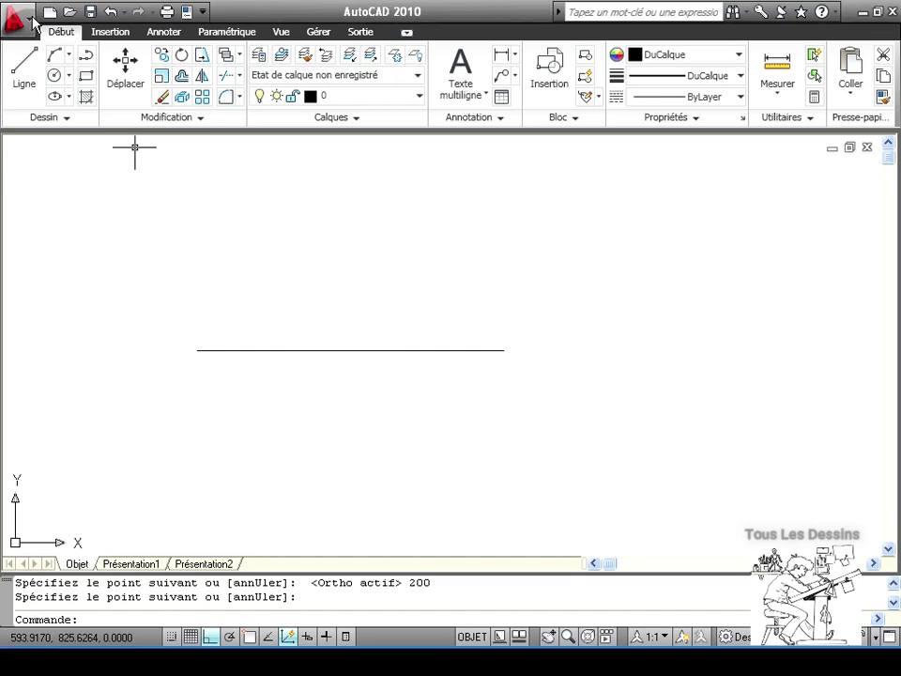
- Set the uniform background colour of the 2D model space to black (Noir) and apply the options
left_click(33, 19)
left_click(252, 504)
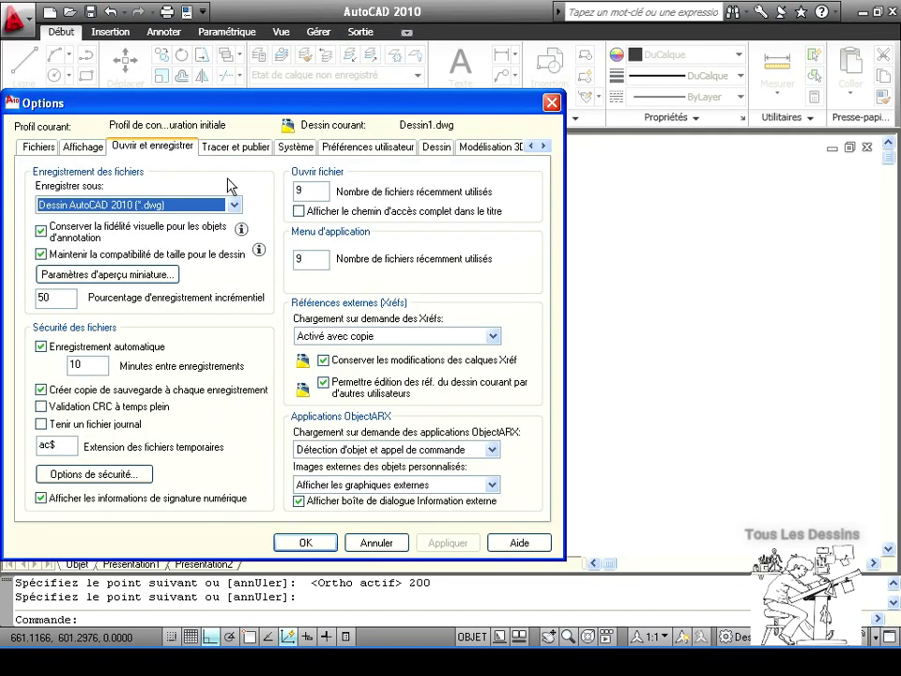
left_click(436, 149)
left_click(82, 282)
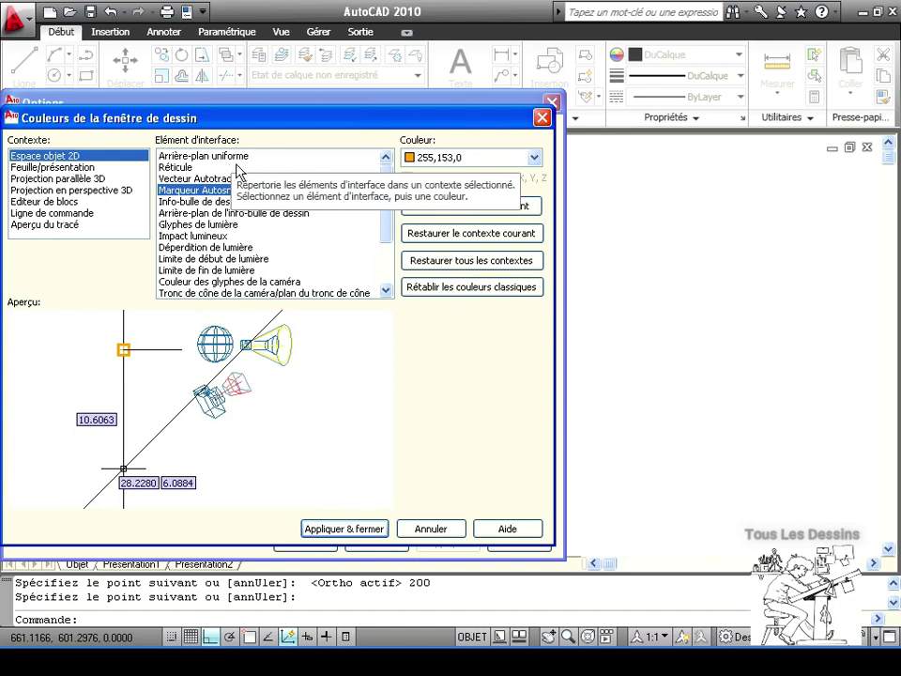
left_click(183, 155)
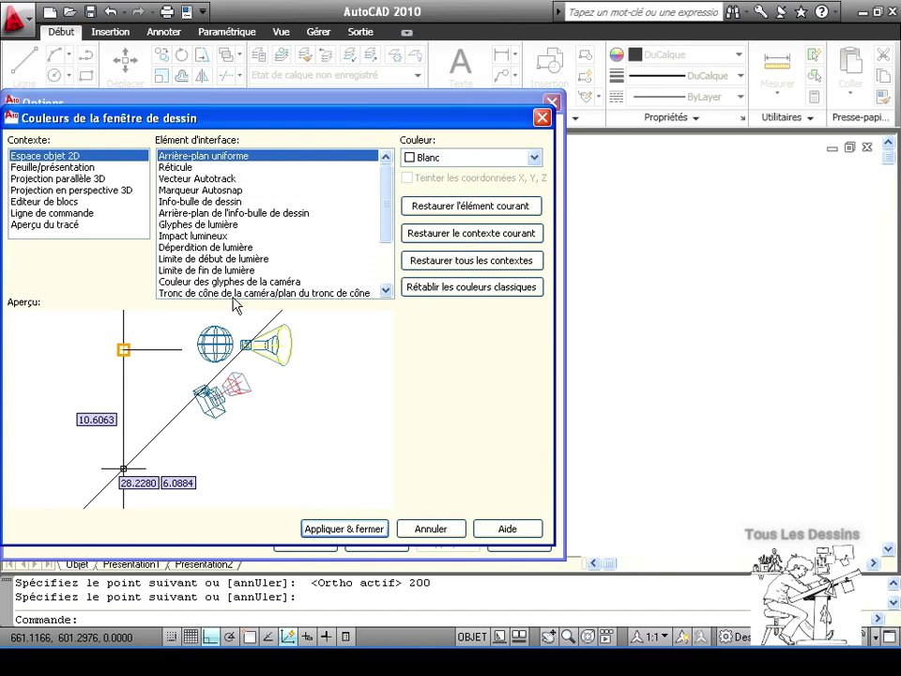
left_click(534, 157)
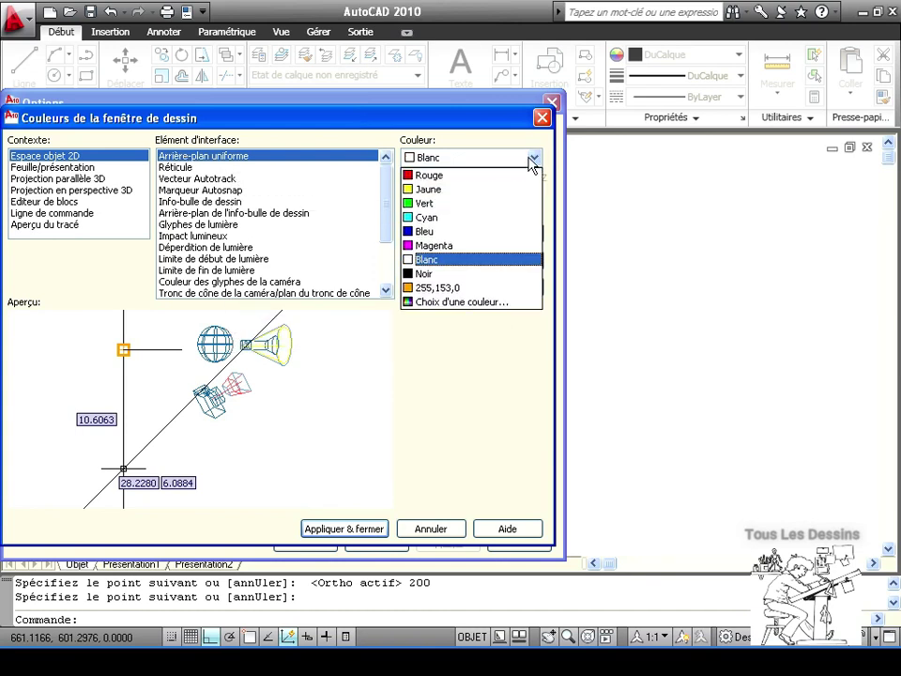
left_click(446, 274)
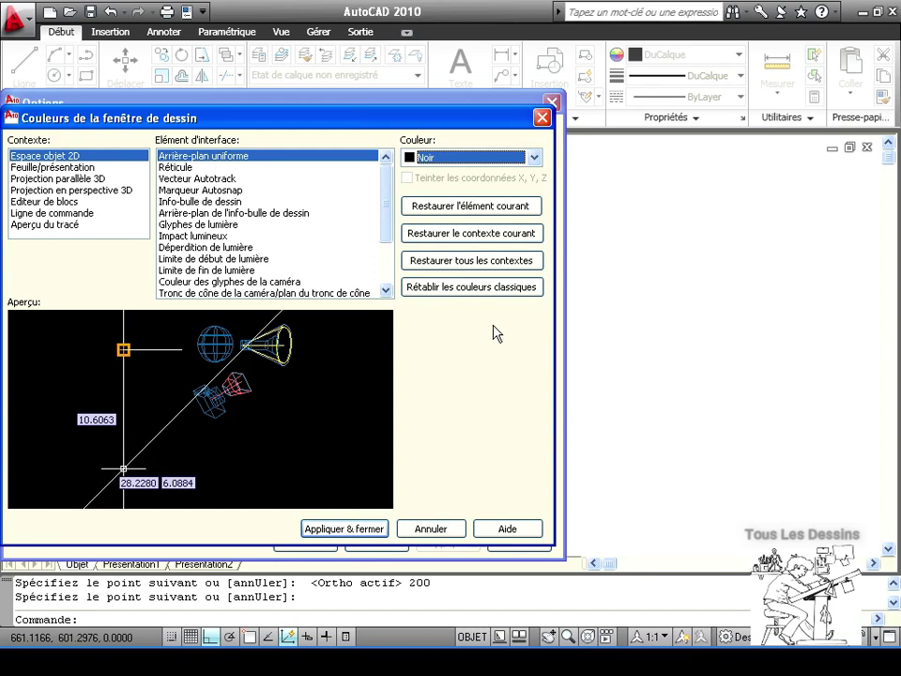
left_click(349, 530)
left_click(303, 541)
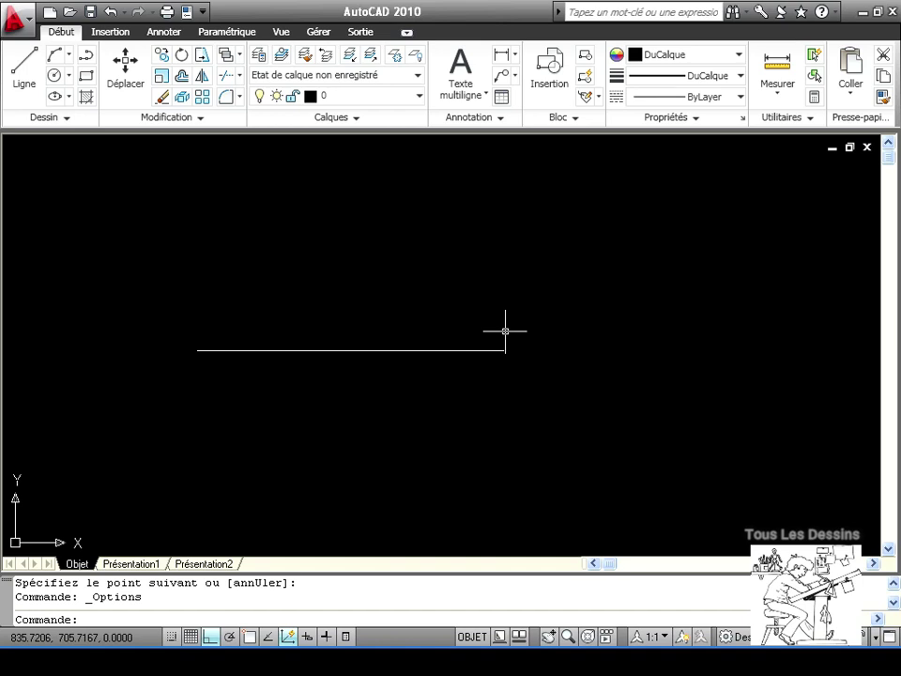
- Set the drawing limits with LIMITES, accepting 0,0 as the lower-left corner and 420,297 as the upper-right corner
type("limites")
key("Return")
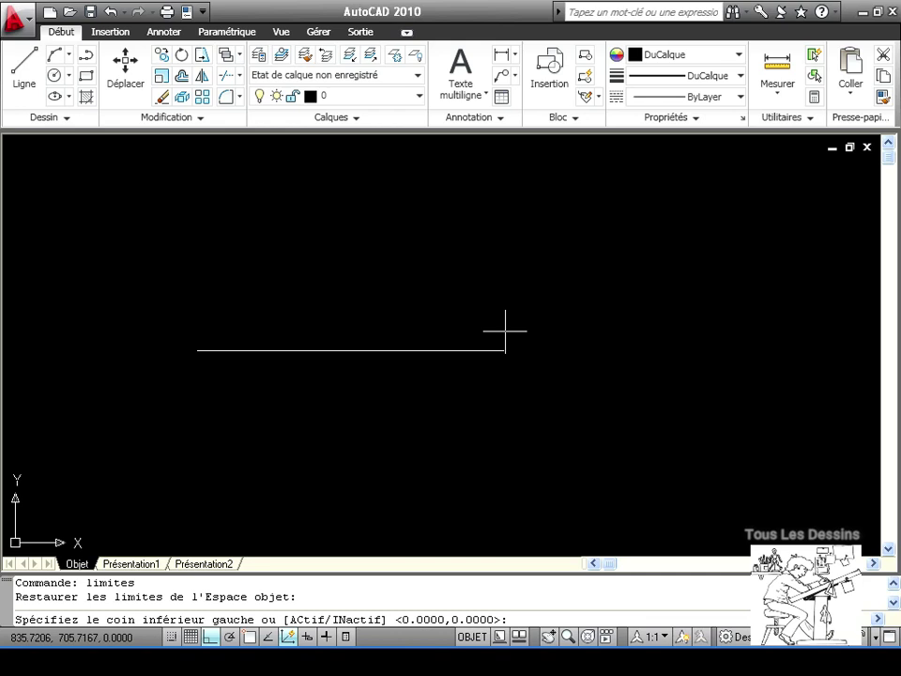
key("Return")
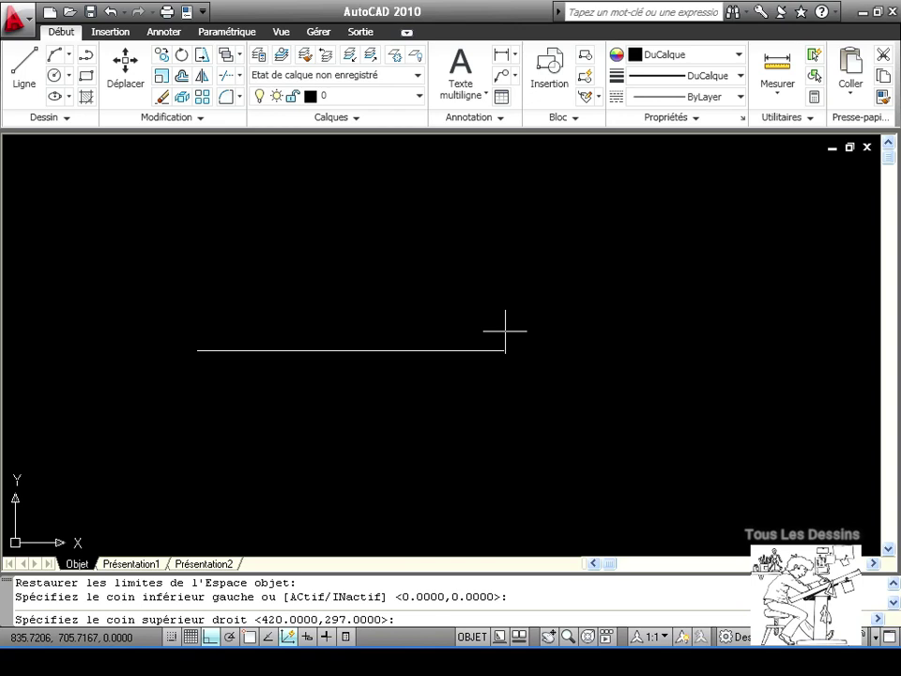
key("Return")
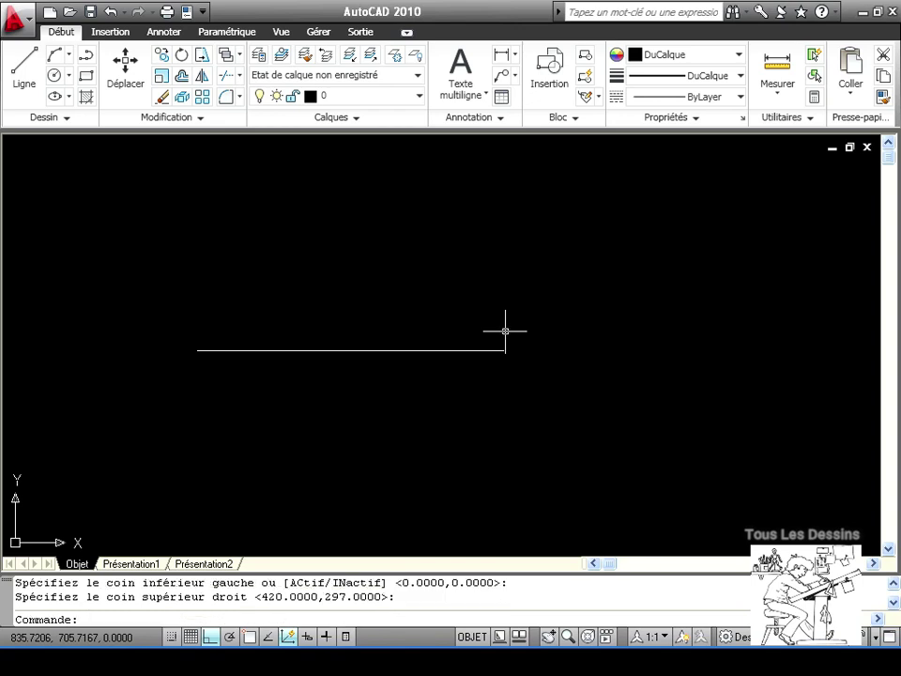
- Turn off the drawing limits check with the INactif option of the LIMITES command
key("Up")
key("Return")
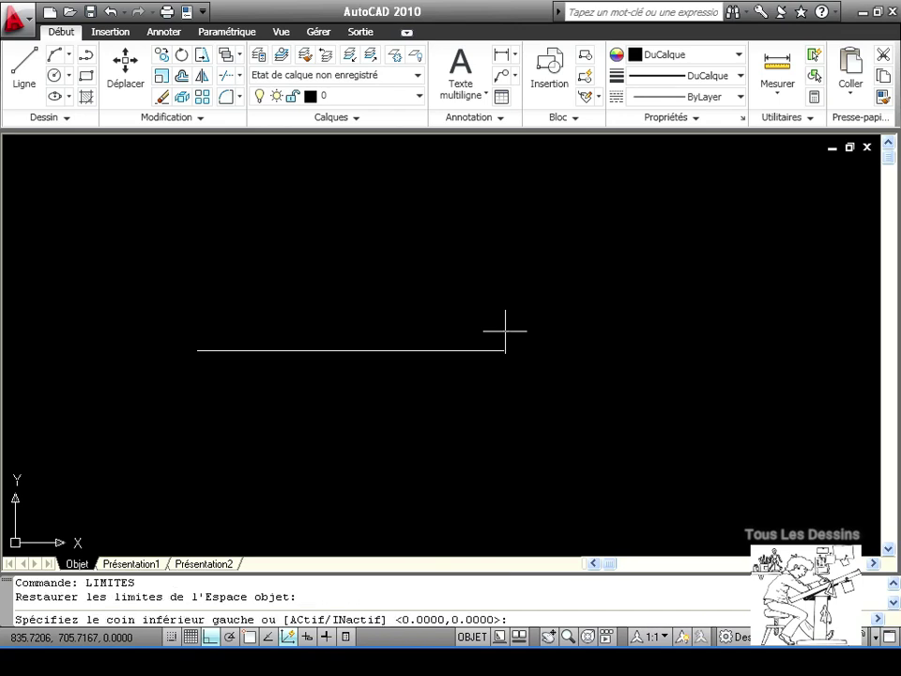
type("inactif")
key("Return")
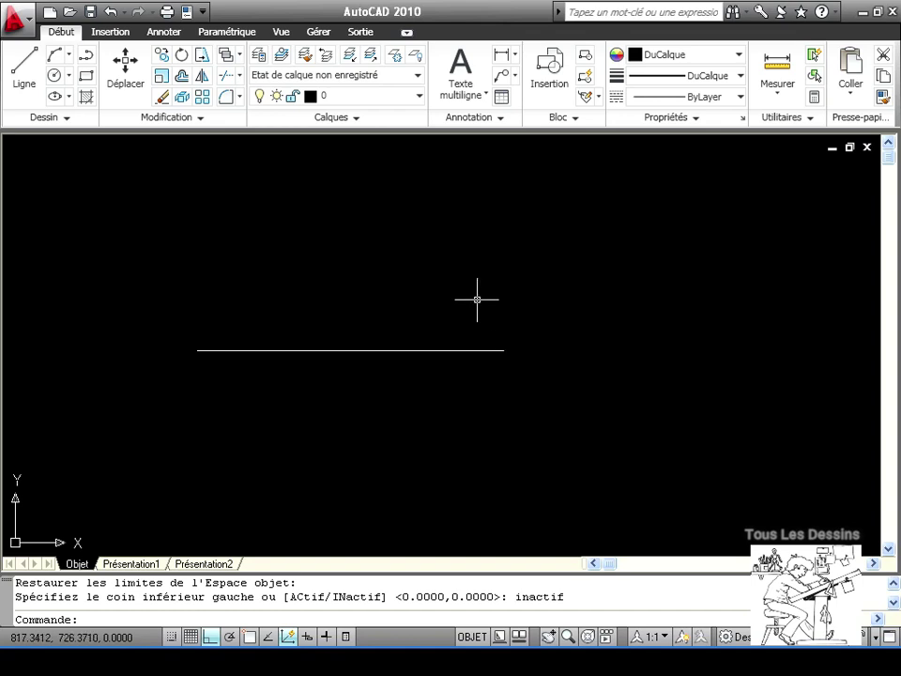
- Display the properties of the horizontal line to examine its geometry and length
left_click(334, 350)
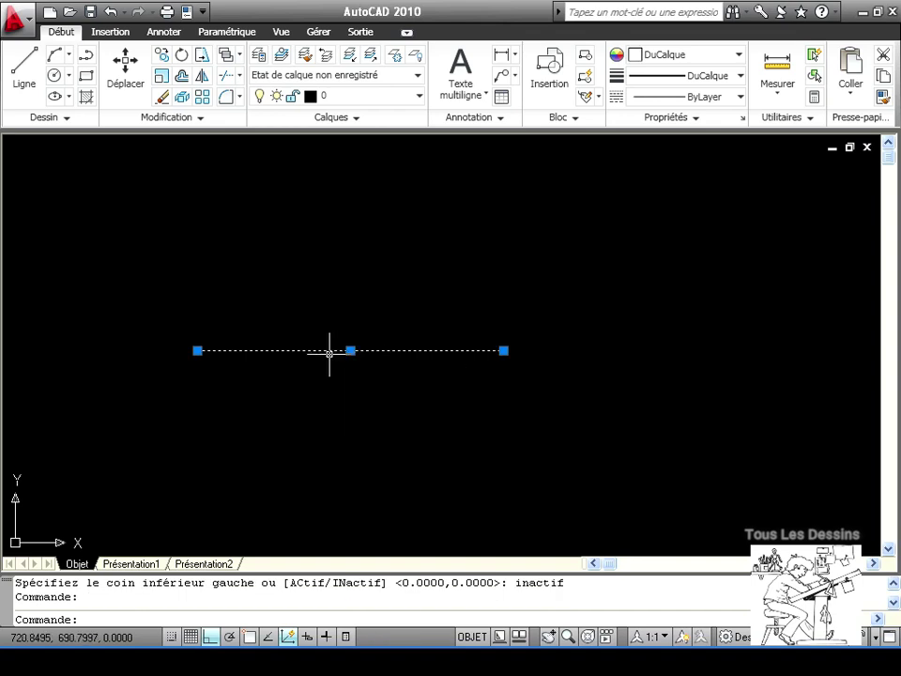
left_click(187, 12)
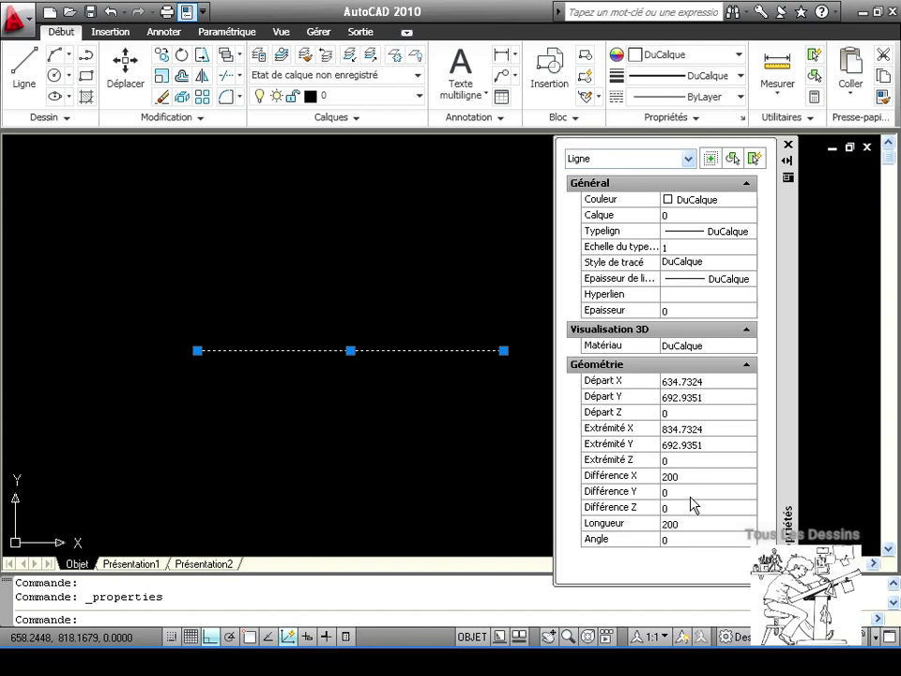
- Configure the drawing units with decimal lengths at 0.00 precision and decimal-degree angles at 0.0 precision
left_click(14, 21)
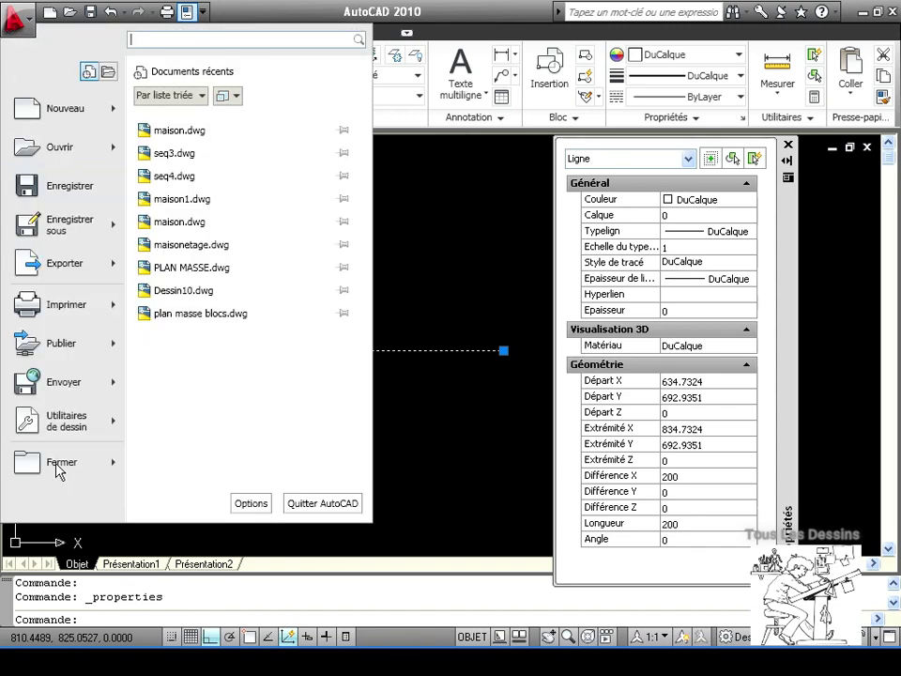
mouse_move(75, 432)
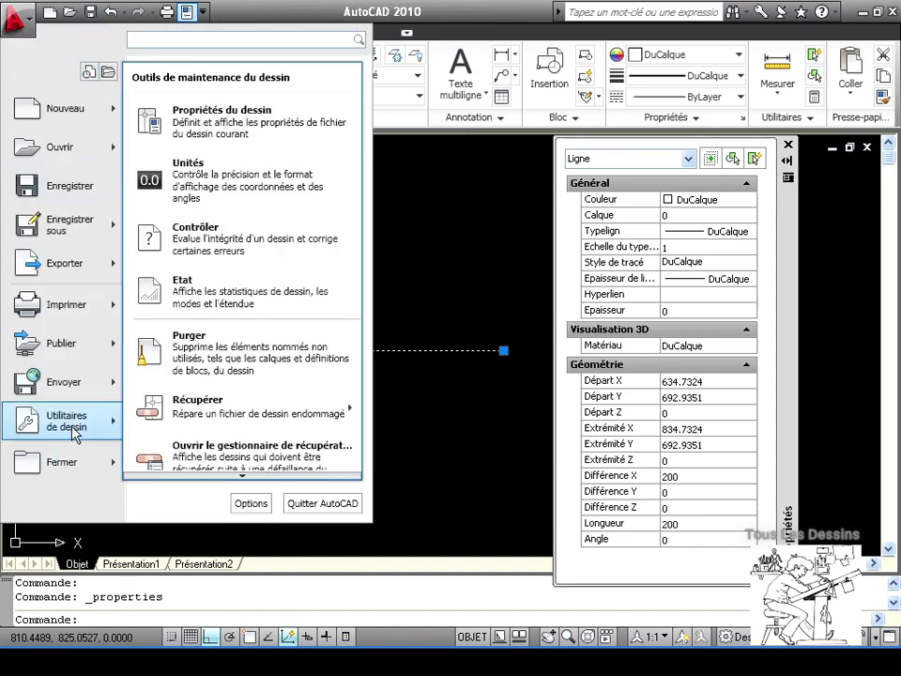
left_click(200, 179)
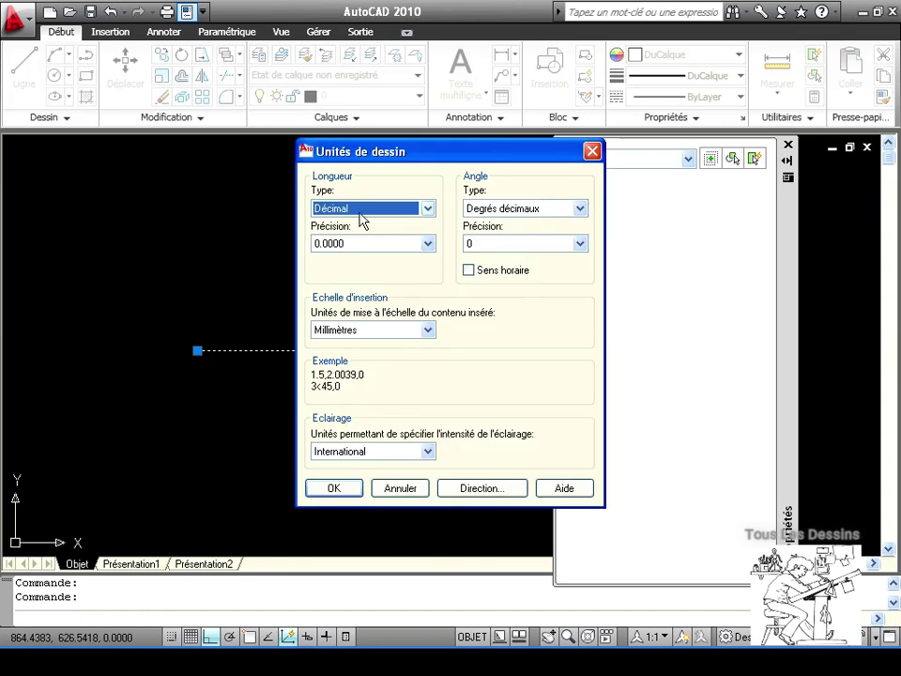
left_click(428, 209)
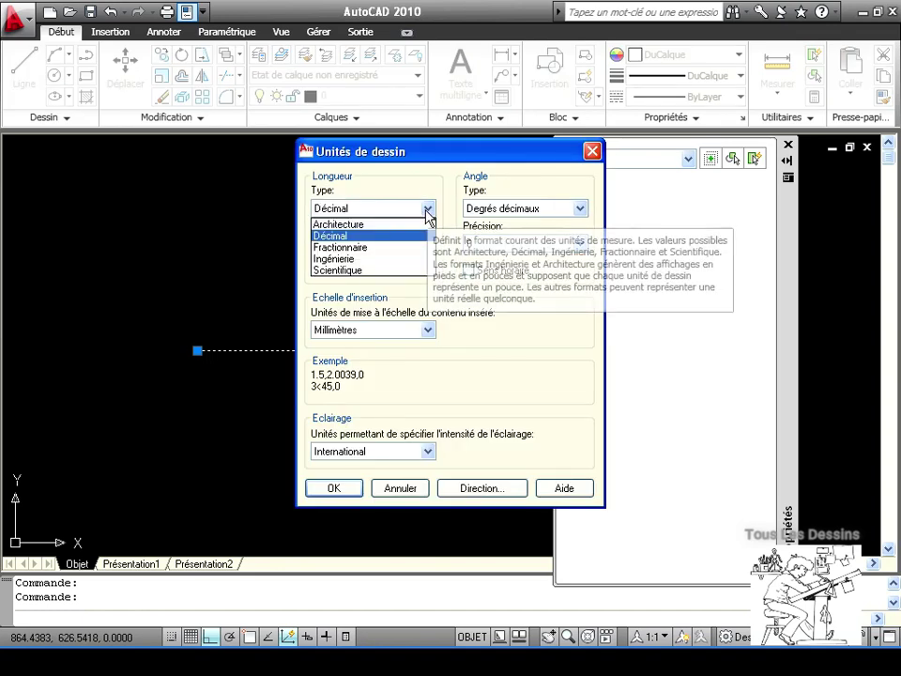
left_click(363, 240)
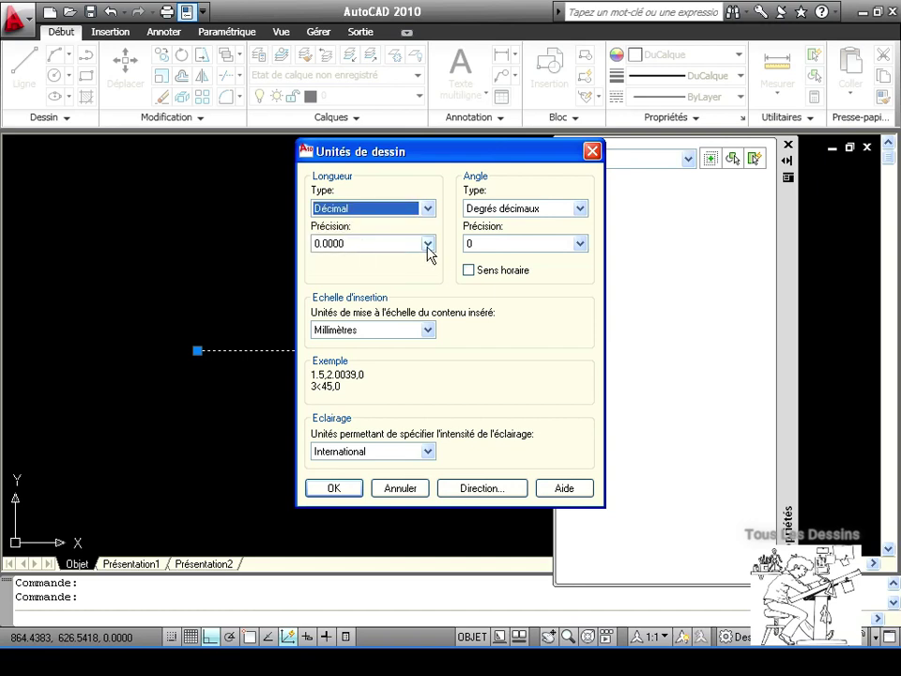
left_click(427, 244)
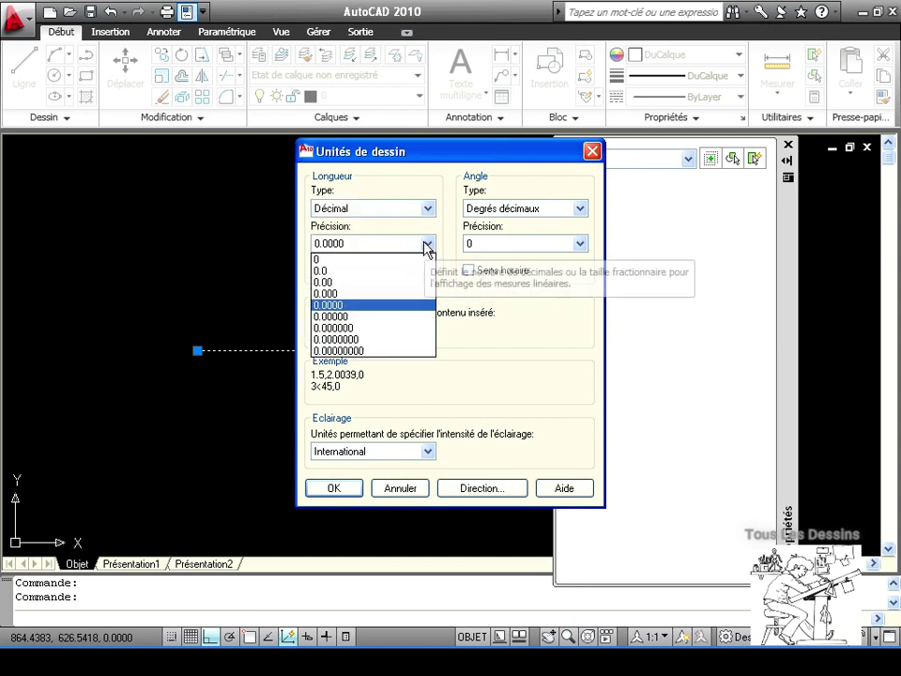
left_click(330, 283)
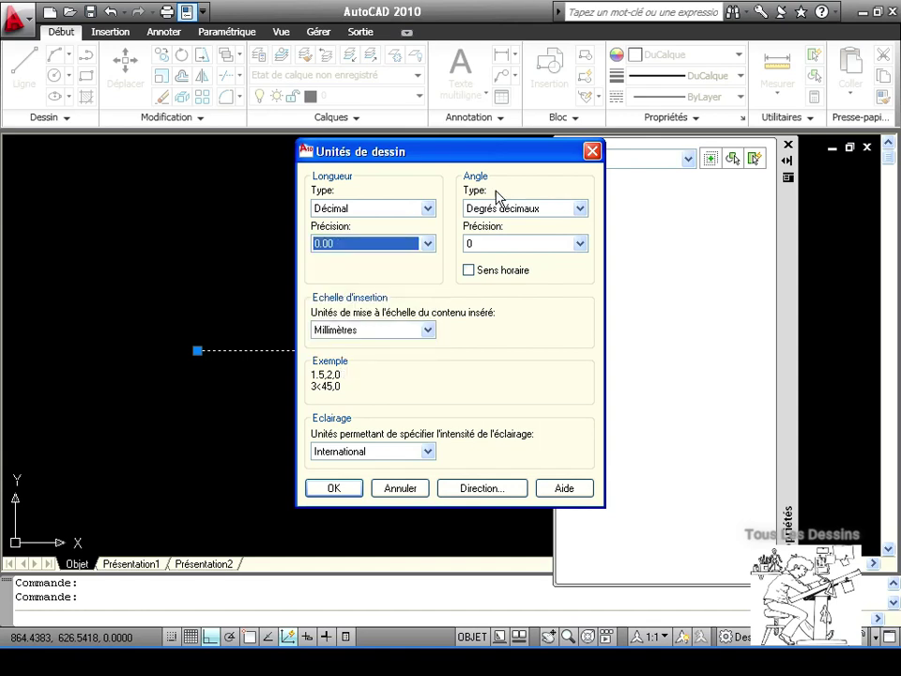
left_click(560, 246)
left_click(483, 271)
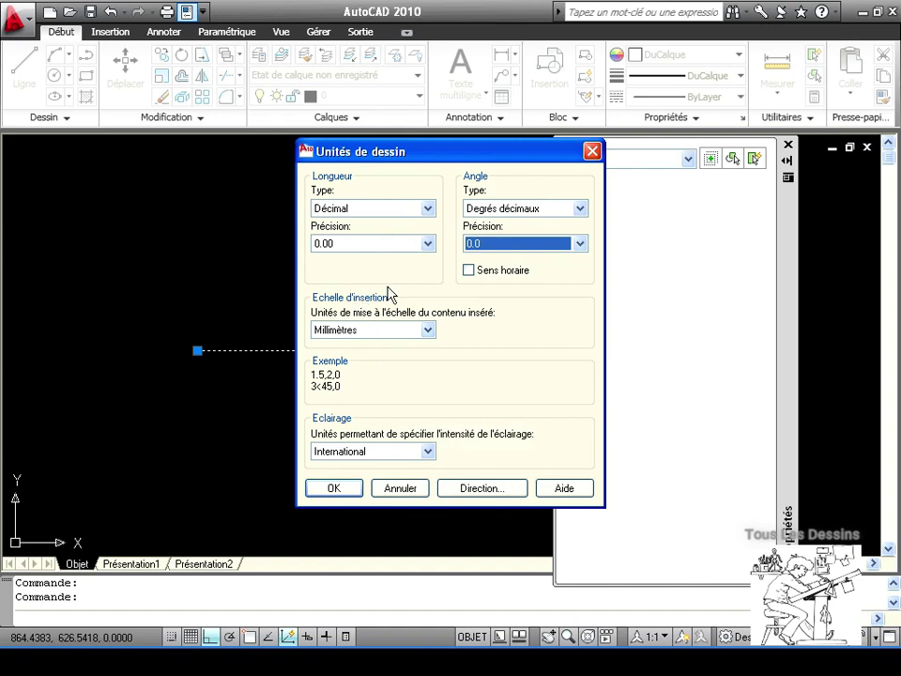
left_click(335, 488)
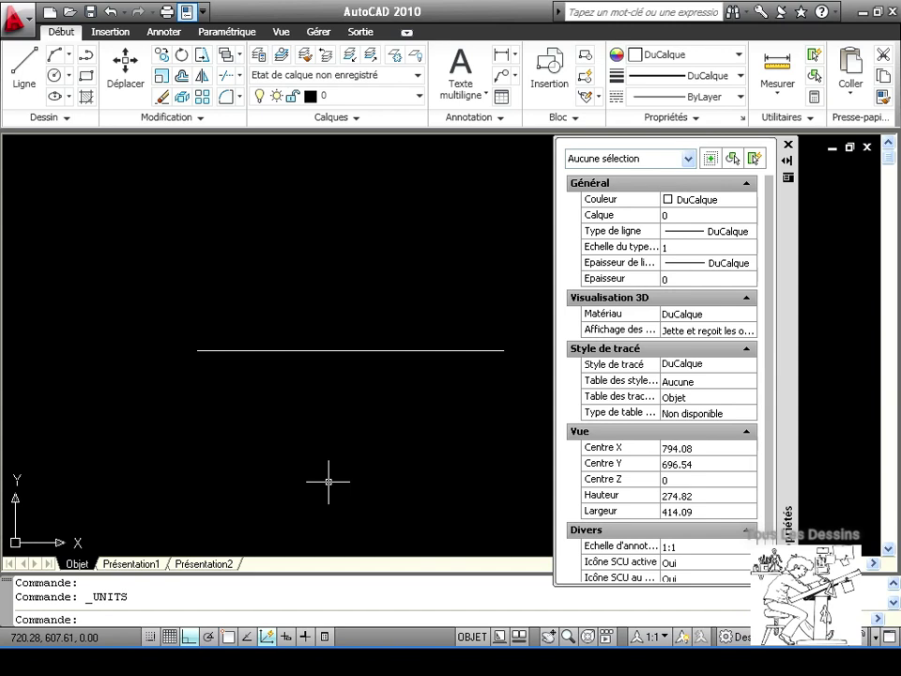
- Examine the plot scale settings with the Brother HL-1440 series printer selected, and leave without plotting
left_click(365, 34)
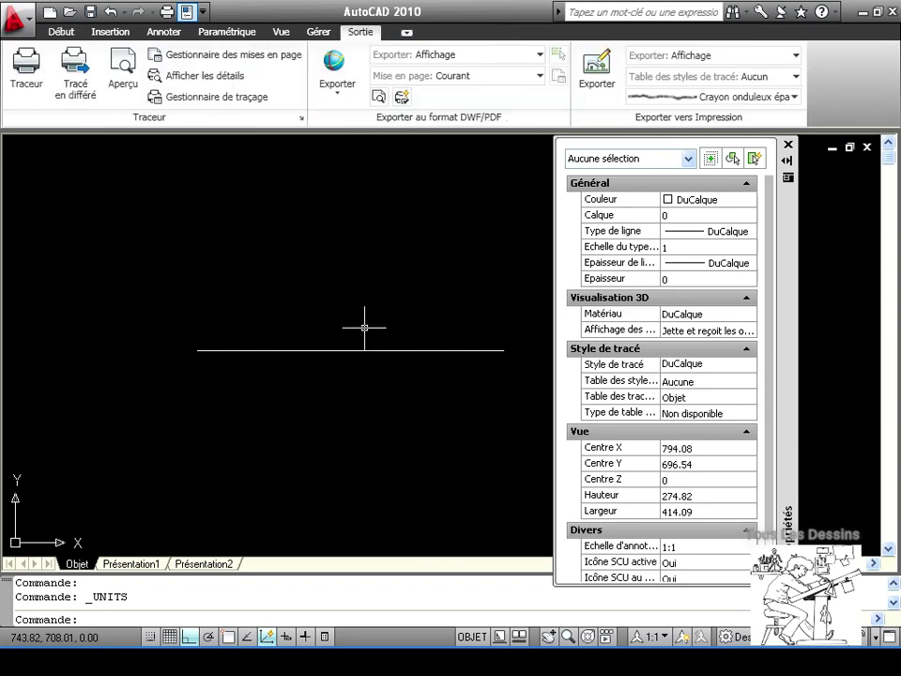
left_click(28, 64)
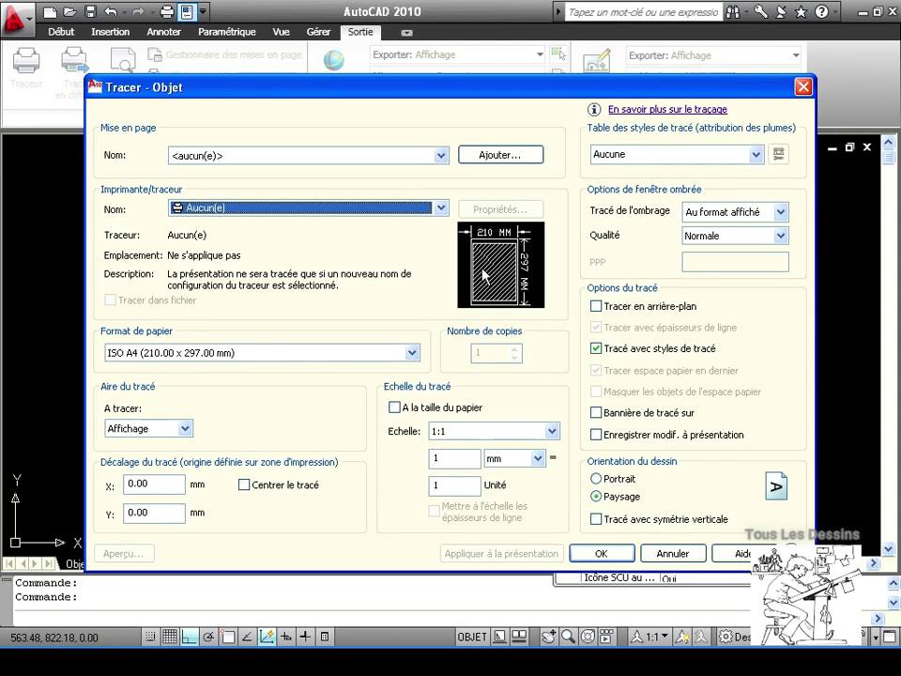
left_click(440, 207)
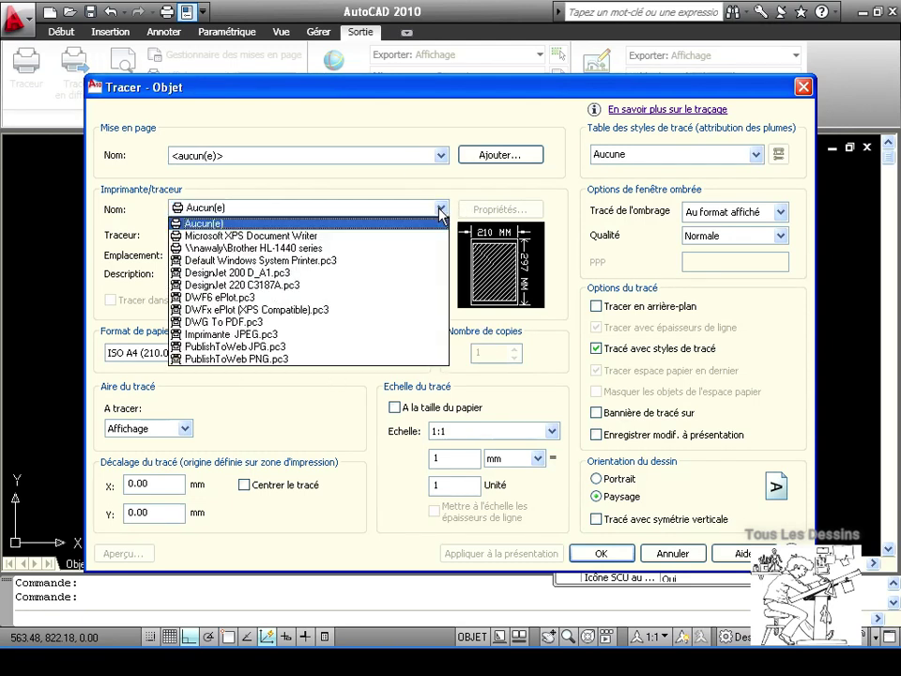
left_click(283, 248)
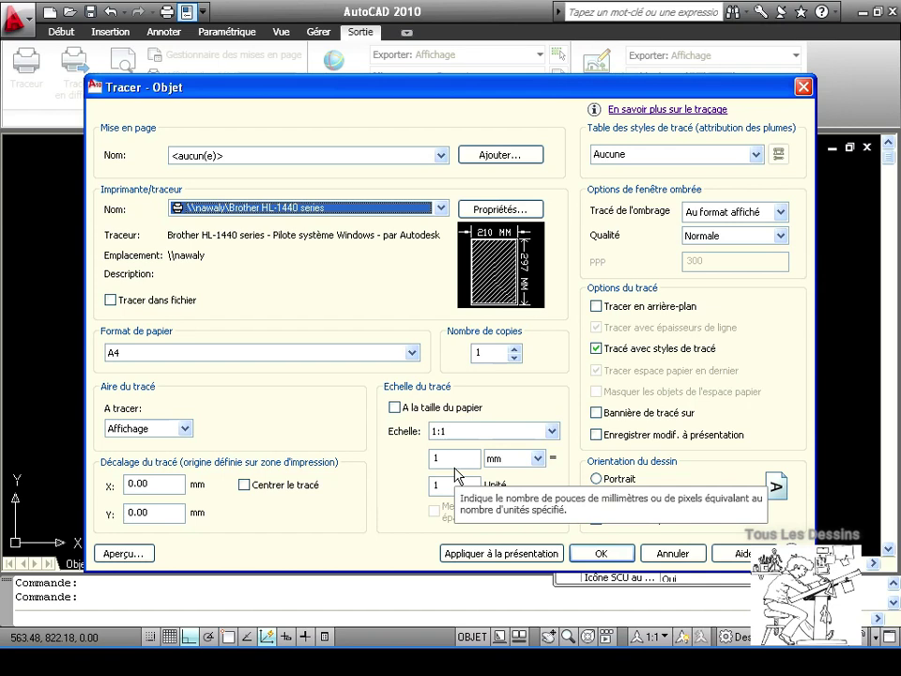
left_click(672, 552)
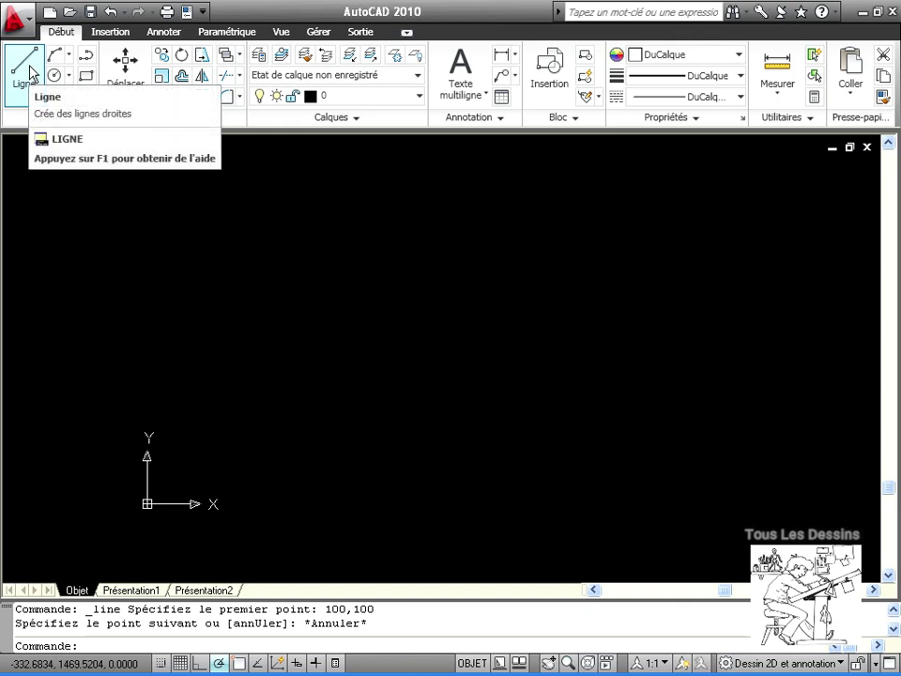
- Draw a line from absolute coordinates 100,100 to 200,200
left_click(41, 94)
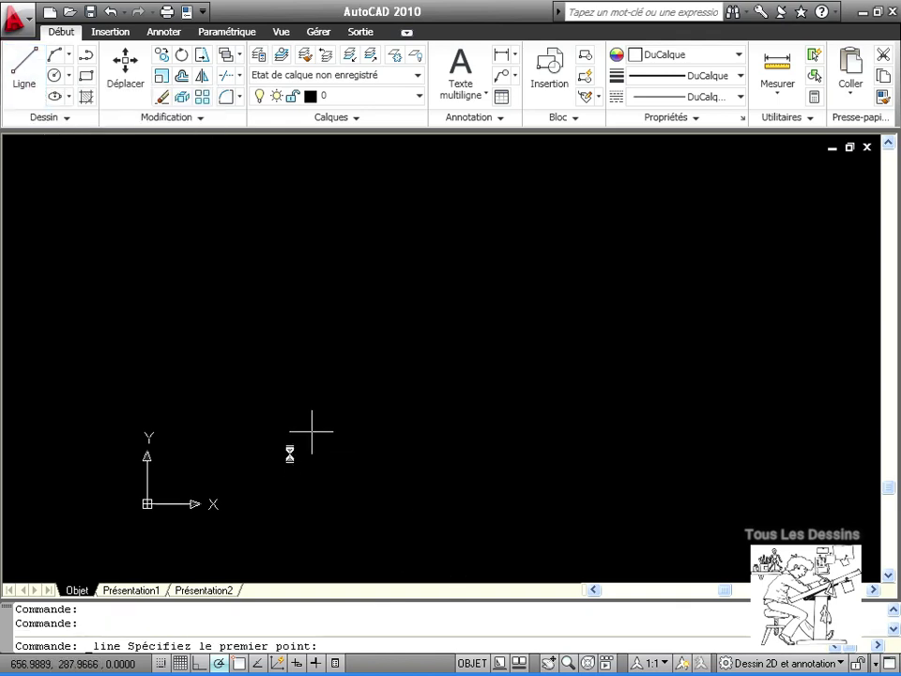
type("100,100")
key("Return")
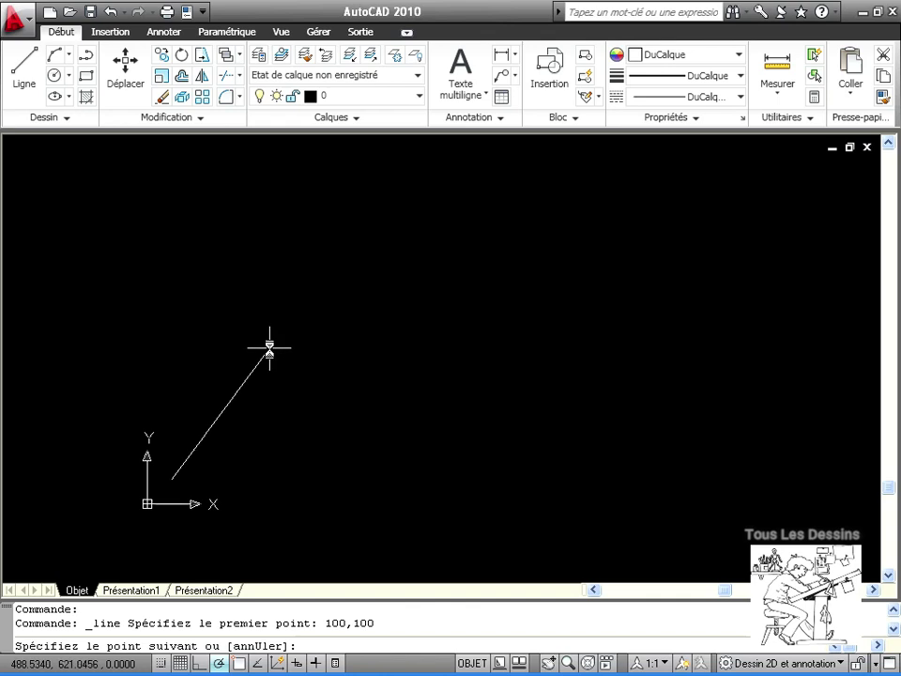
type("200,200")
key("Return")
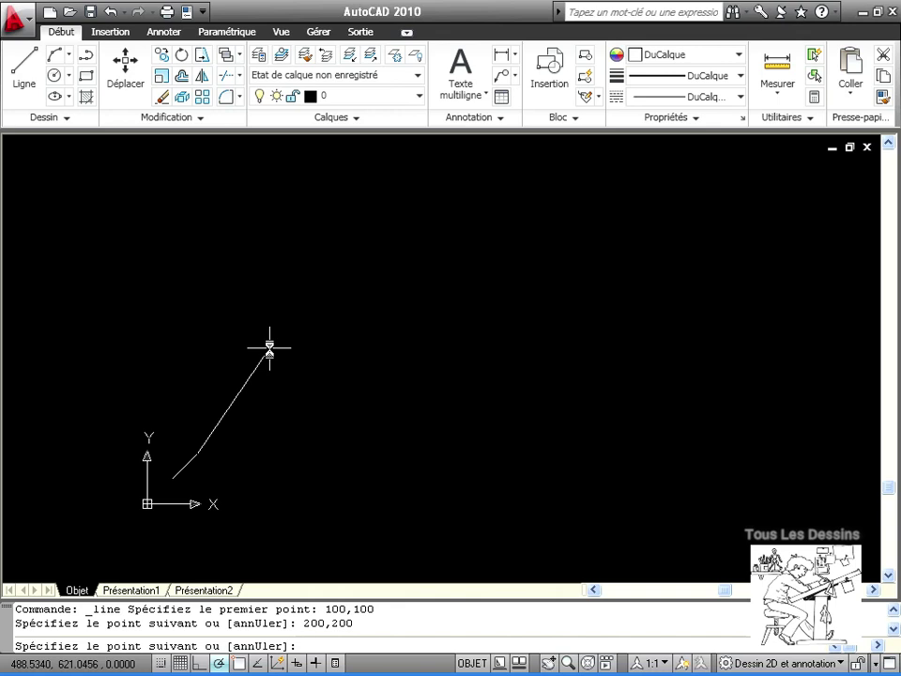
key("Return")
key("Return")
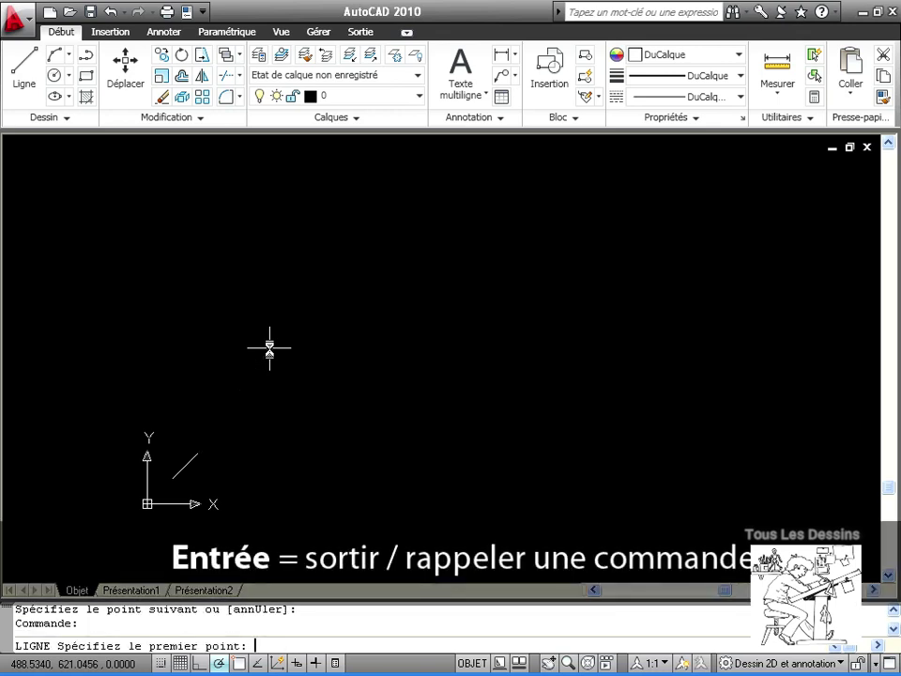
key("Return")
key("Return")
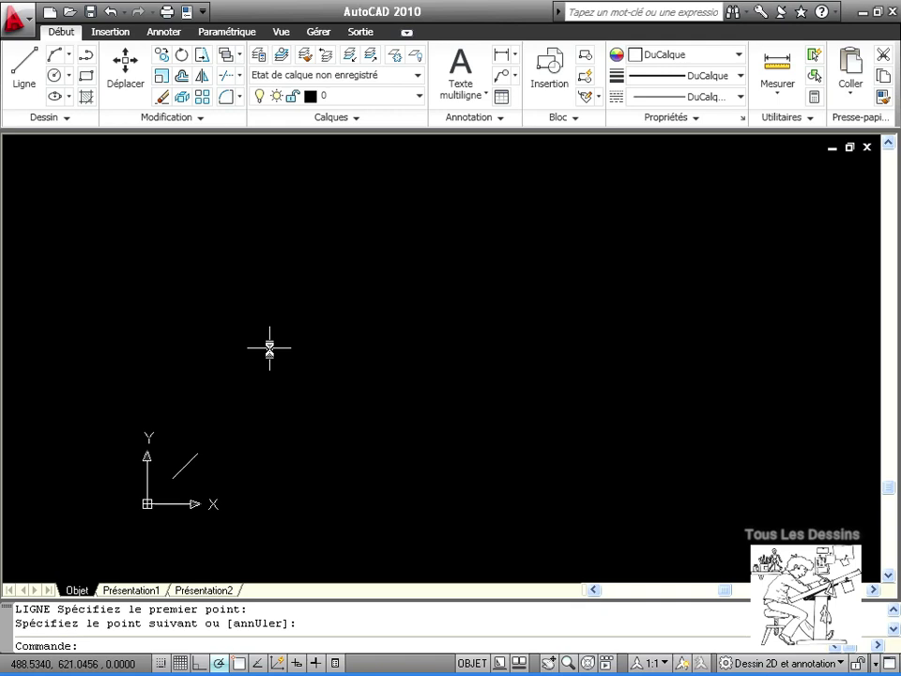
- Display the diagonal line's properties to examine its start and end coordinates, length and angle, and clear the selection
scroll(174, 477, "up", 5)
scroll(187, 477, "up", 2)
middle_click_drag(211, 452, 427, 336)
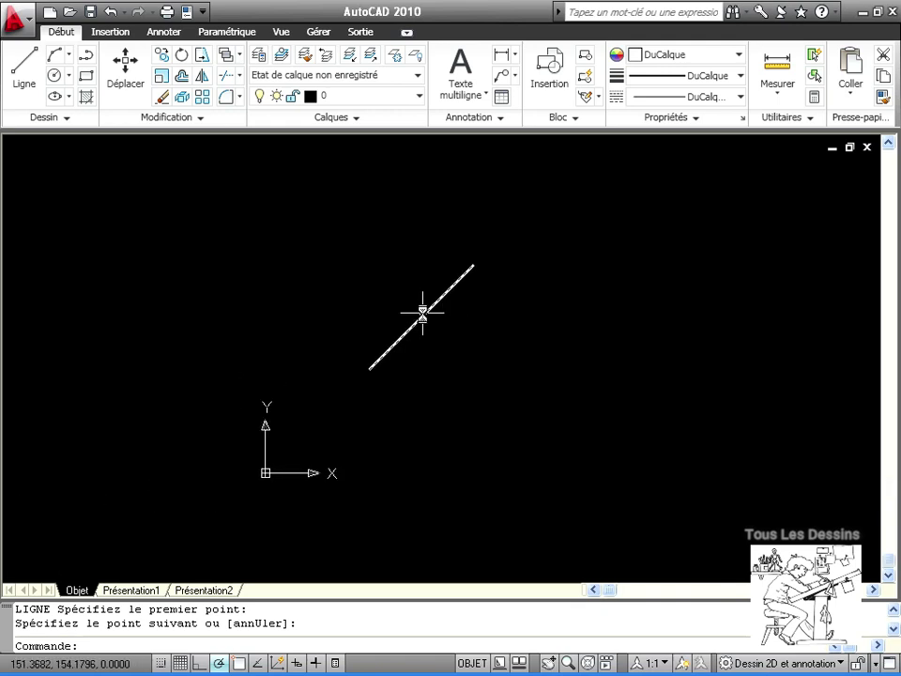
left_click(422, 313)
left_click(186, 11)
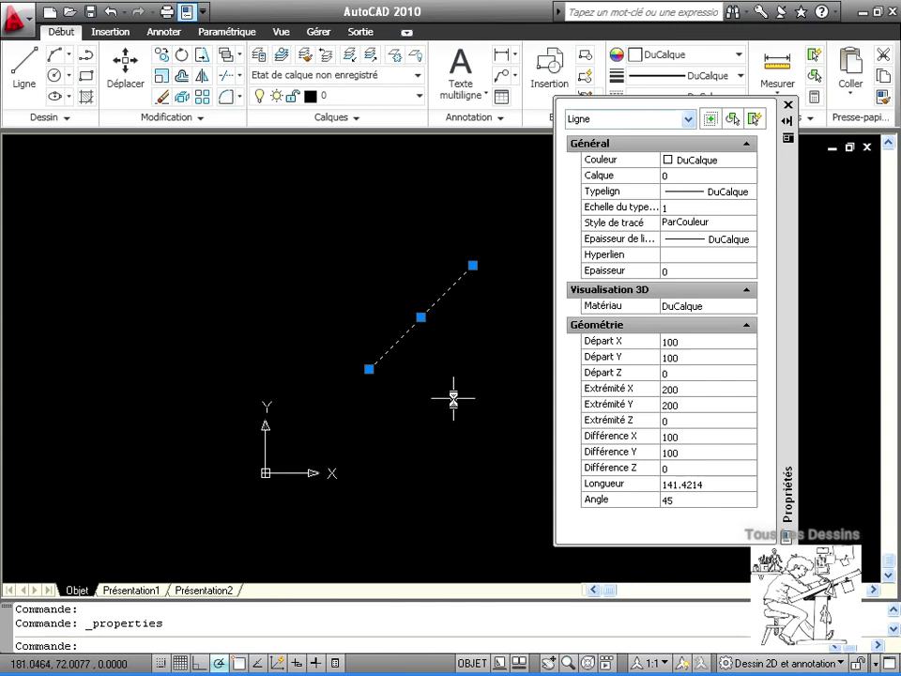
key("Escape")
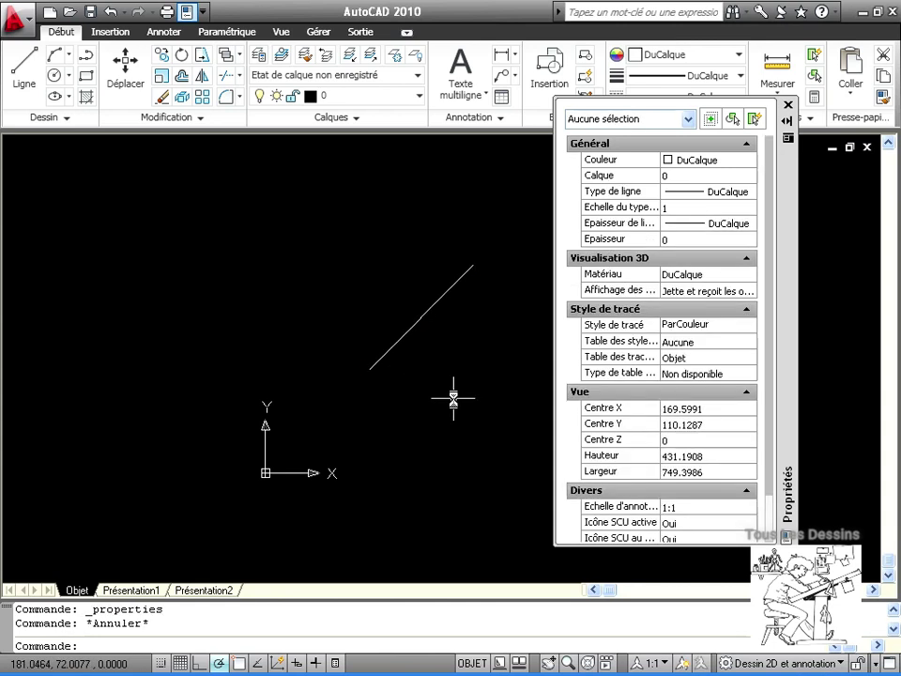
- Draw a line from absolute coordinates 100.45,200.23 to 200,200
left_click(24, 68)
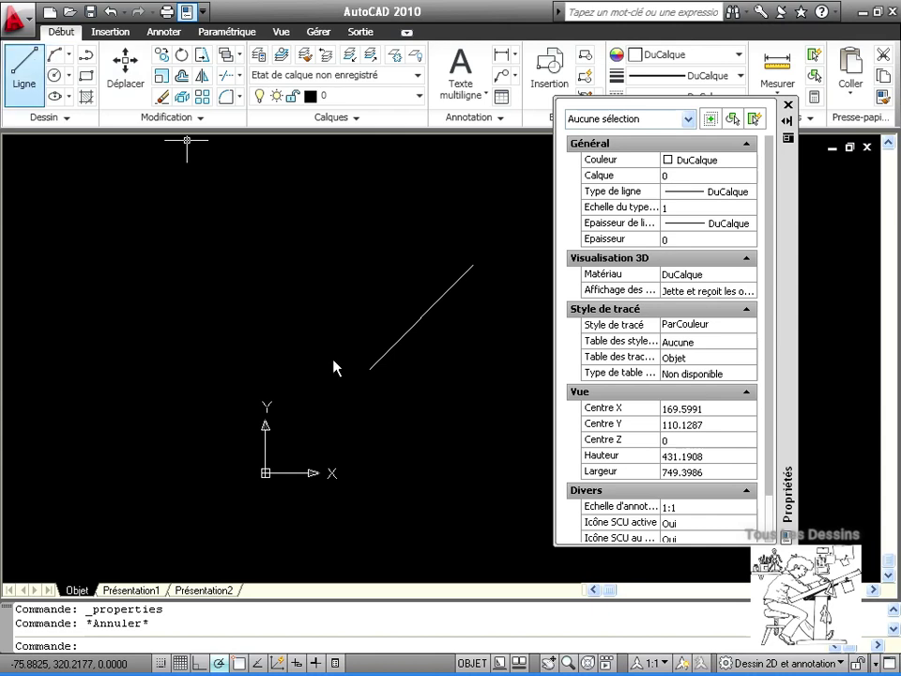
type("100")
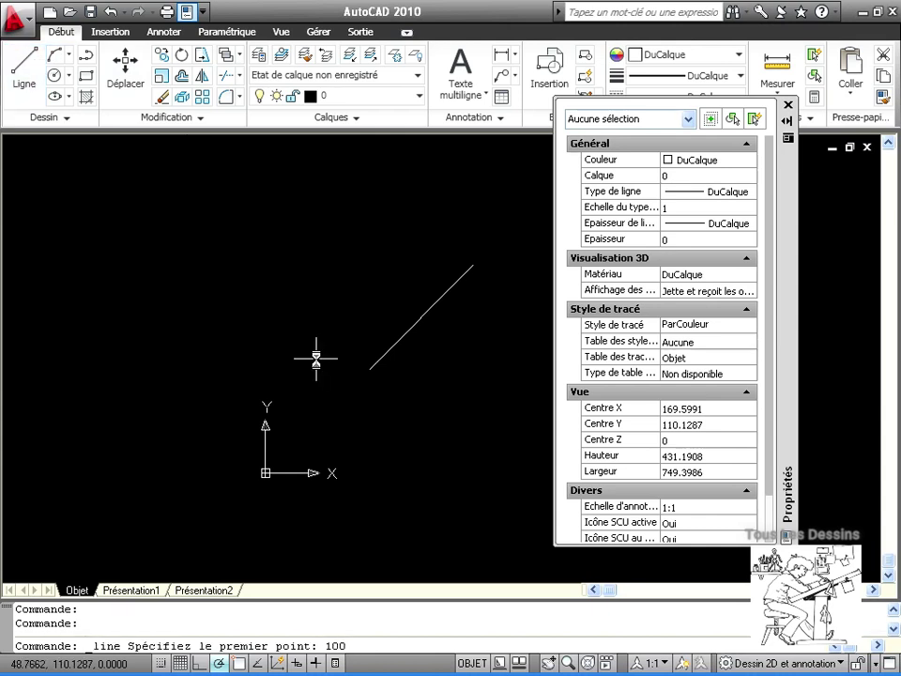
type(".45,200.23")
key("Return")
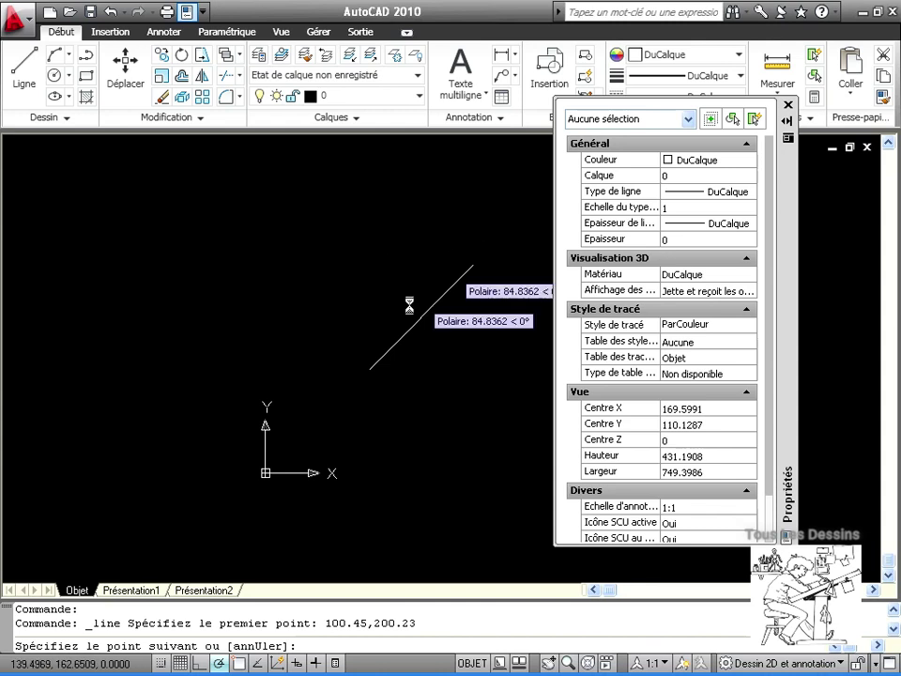
type("200,200")
key("Return")
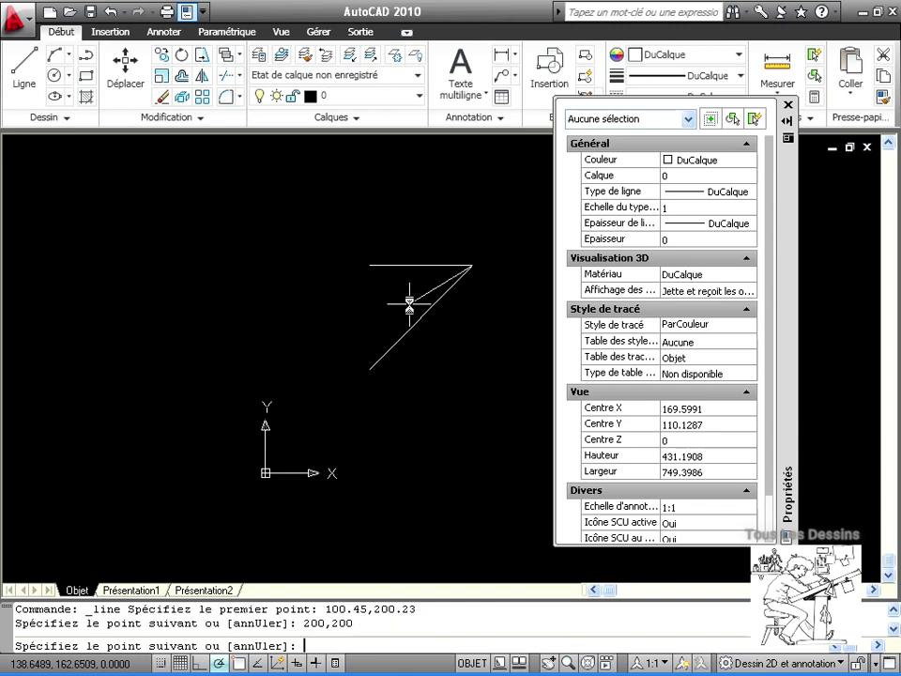
key("Return")
- Display the near-horizontal upper line's properties to examine its start and end coordinates
scroll(472, 266, "up", 5)
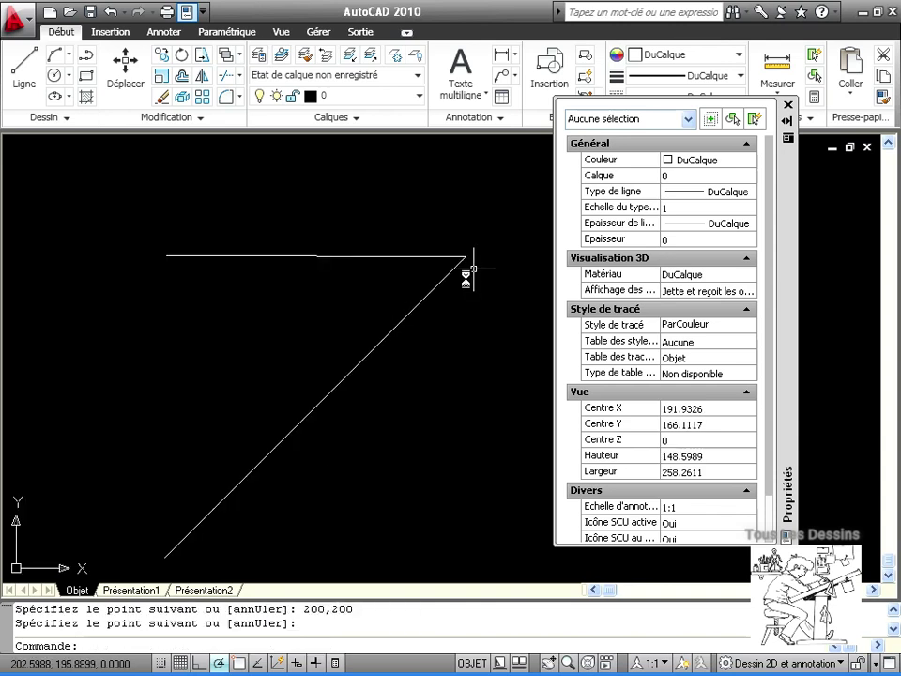
middle_click_drag(447, 275, 439, 227)
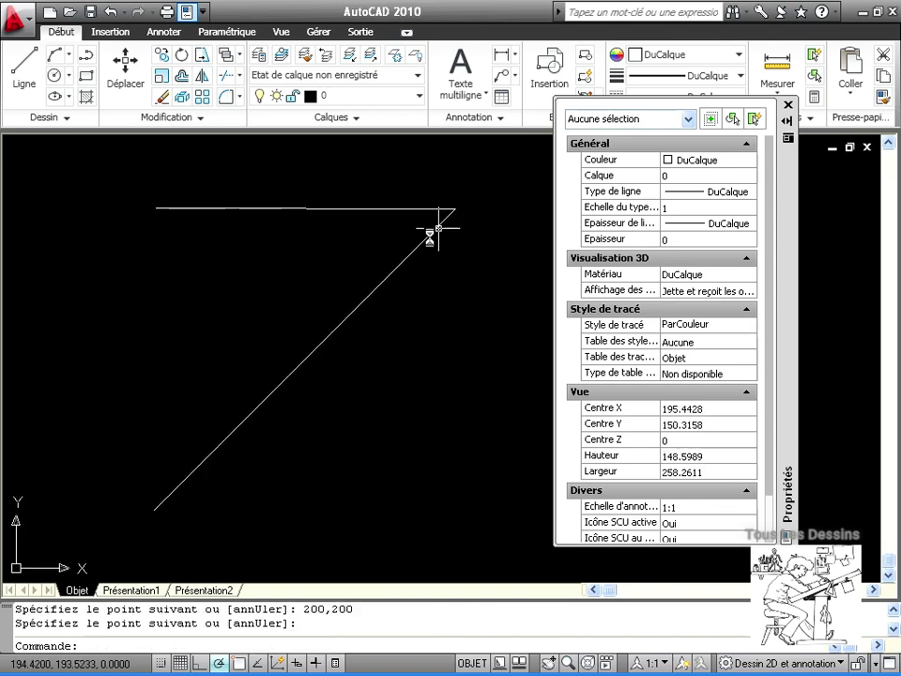
left_click(346, 206)
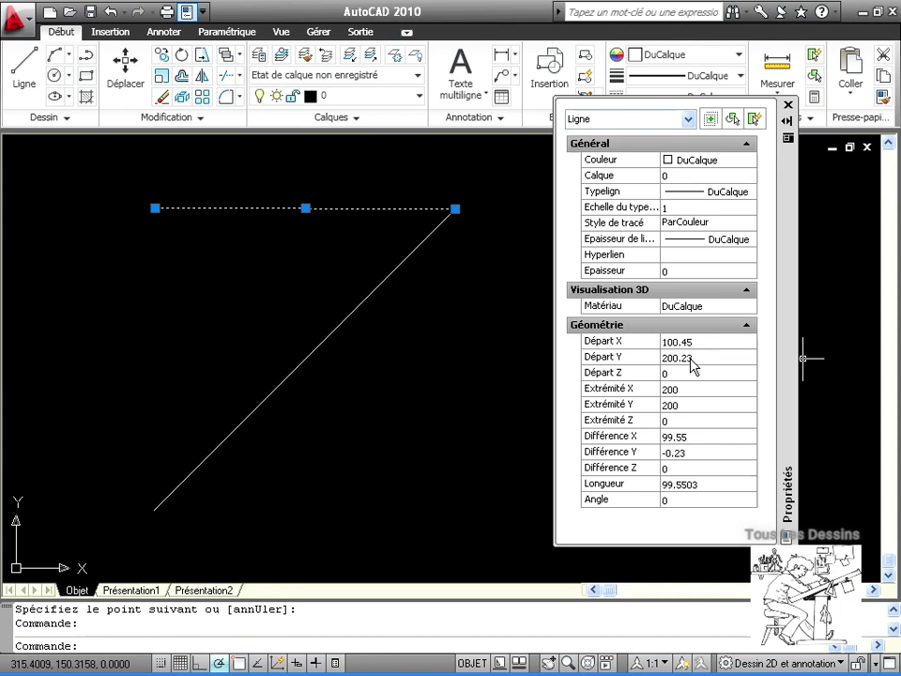
- Turn off polar tracking, then clear the line selection and close its properties
left_click(218, 664)
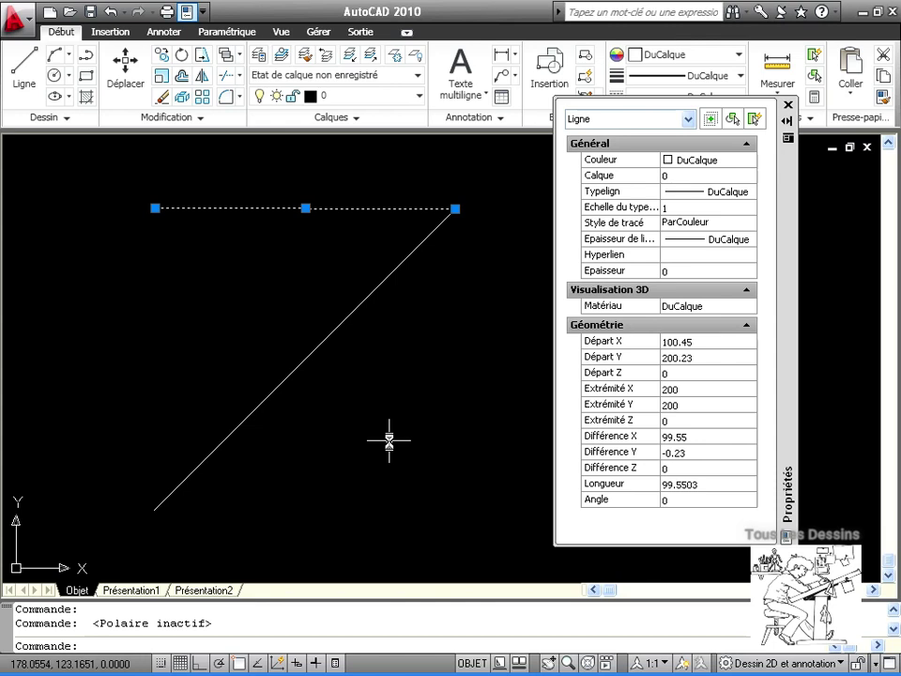
key("Escape")
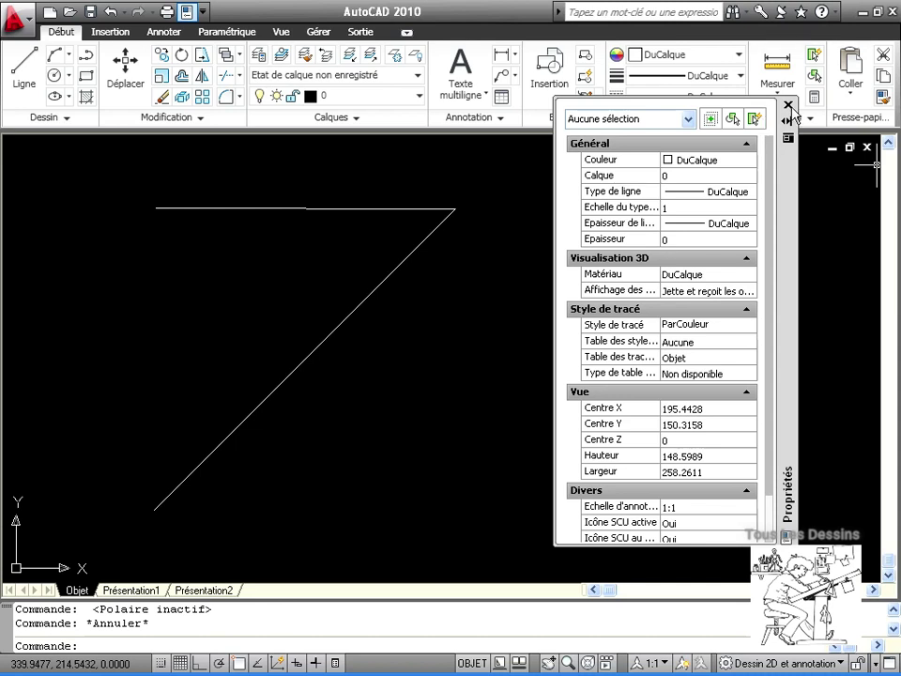
left_click(788, 105)
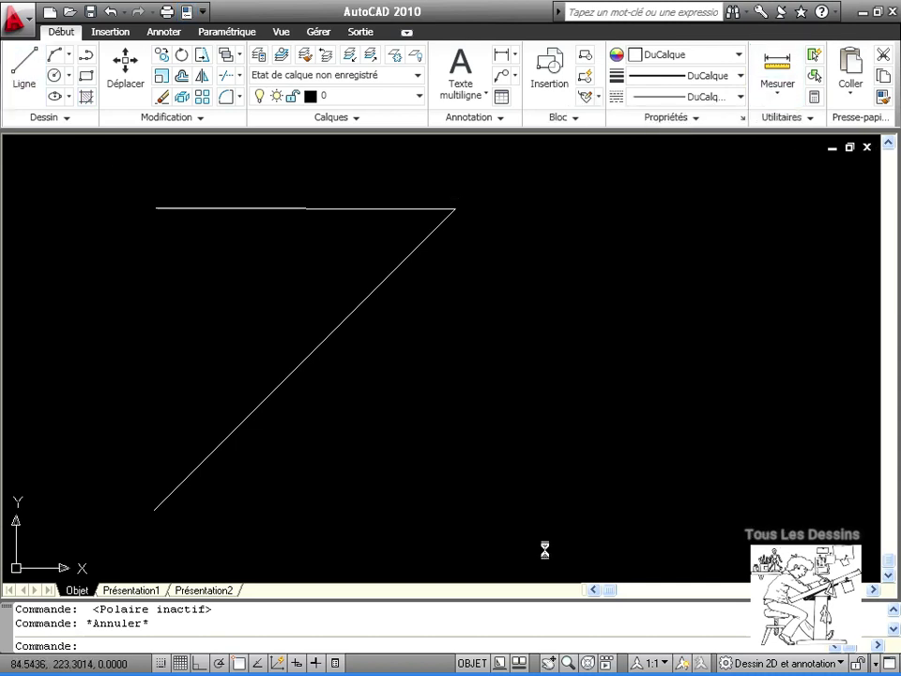
left_click(432, 339)
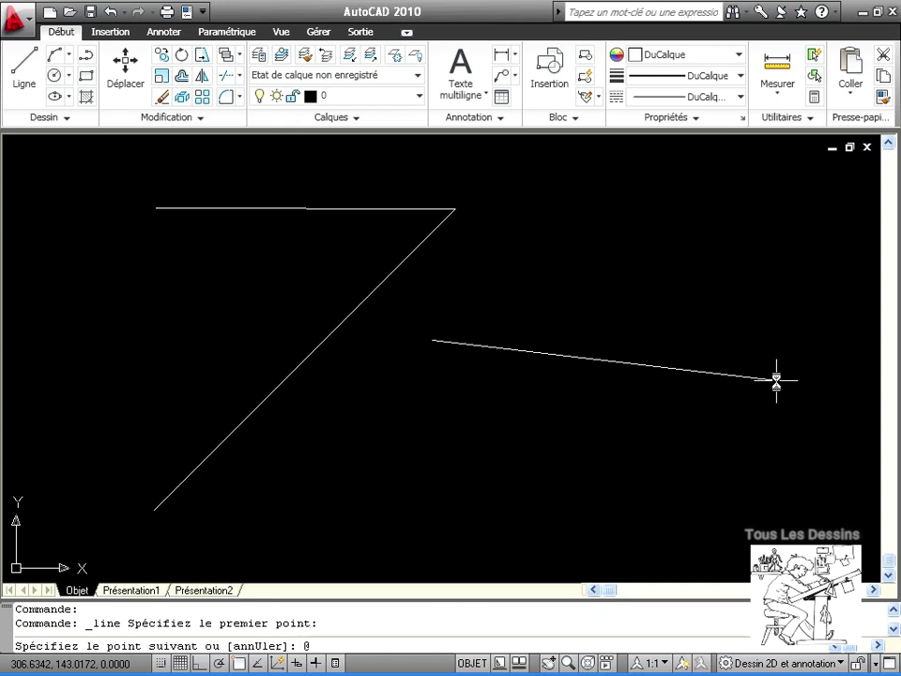
type("100,0")
key("Return")
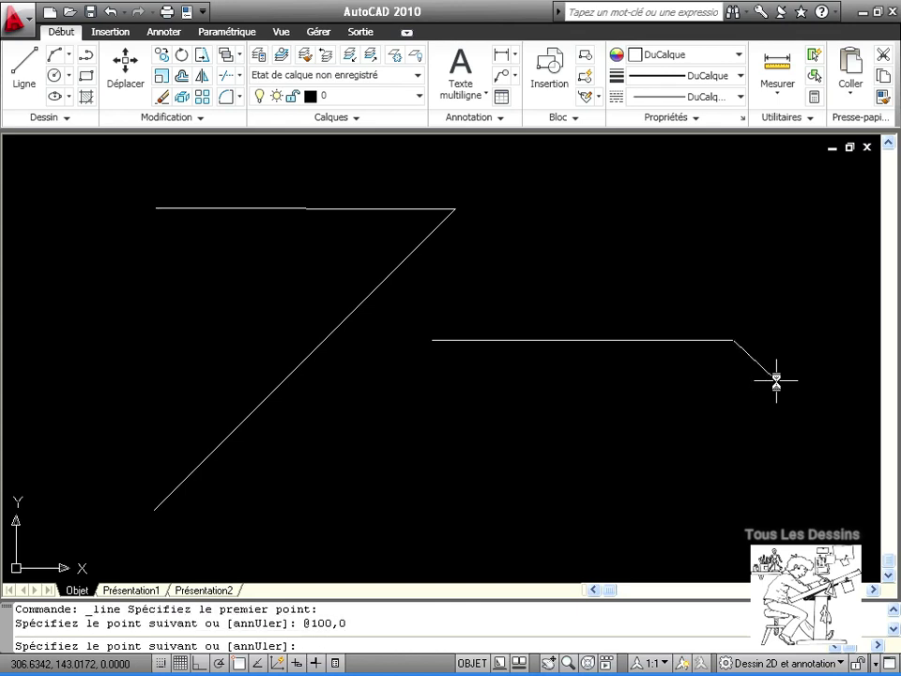
key("Return")
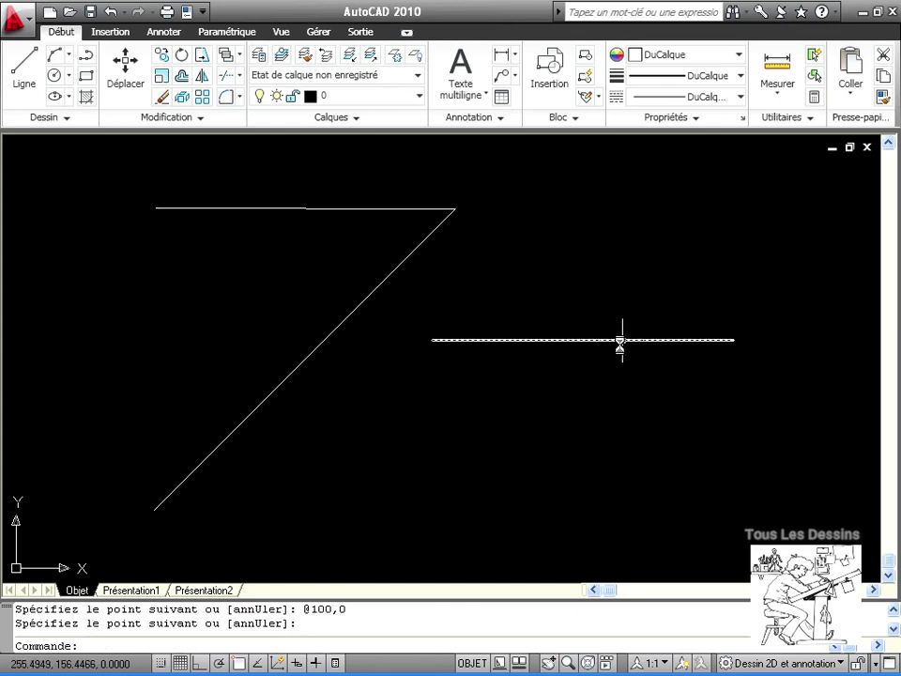
- Display the new horizontal line's properties to examine its length and angle, and close them with the line deselected
left_click(618, 340)
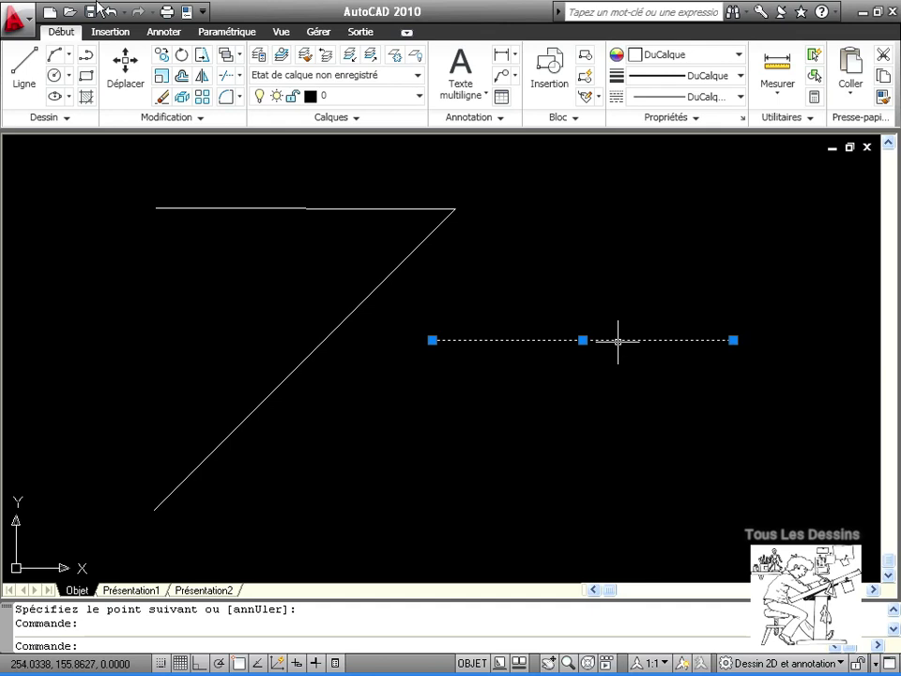
left_click(188, 12)
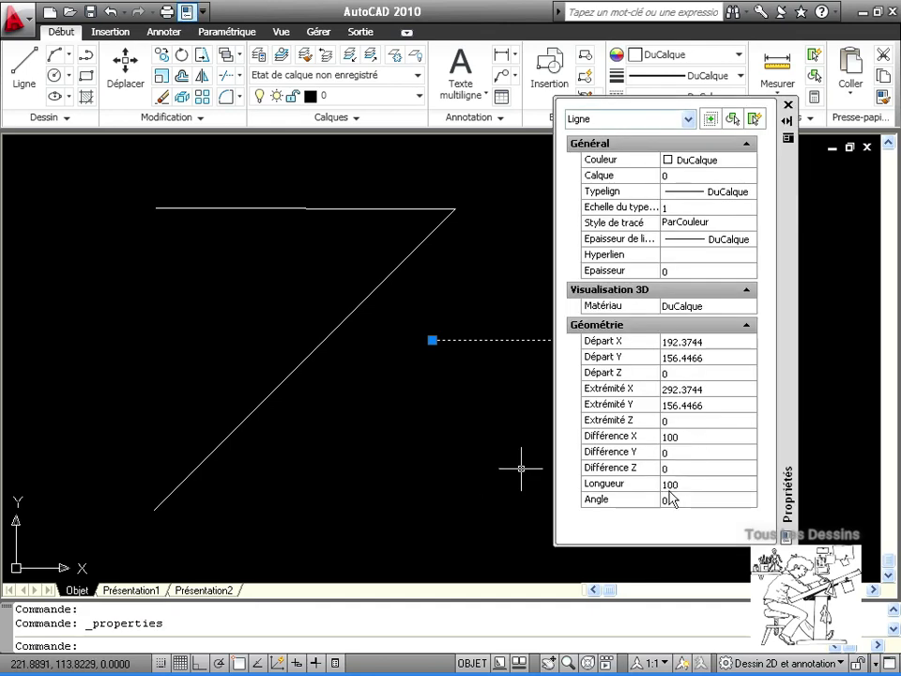
left_click(788, 105)
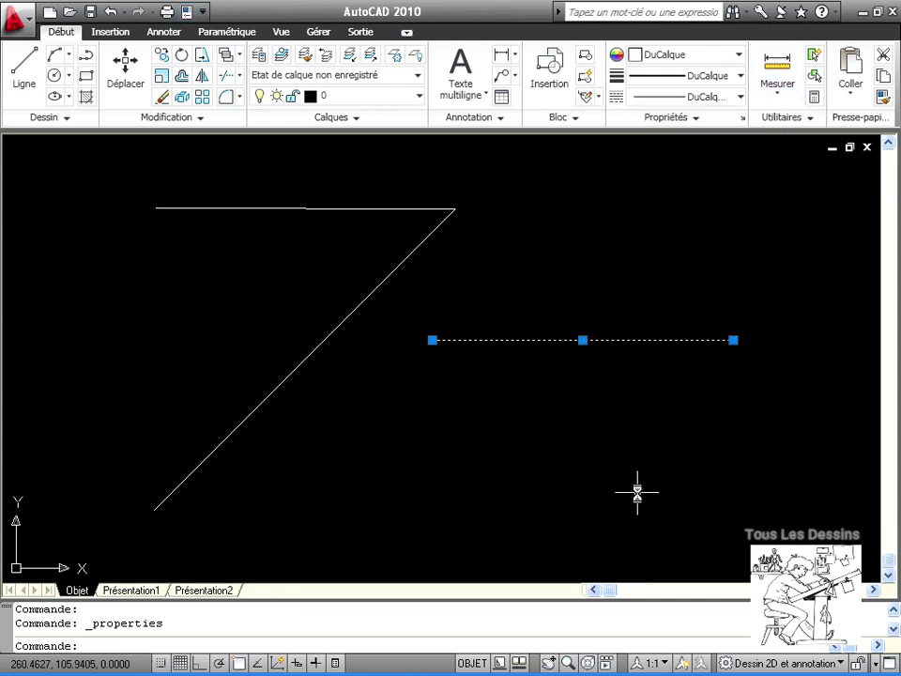
key("Escape")
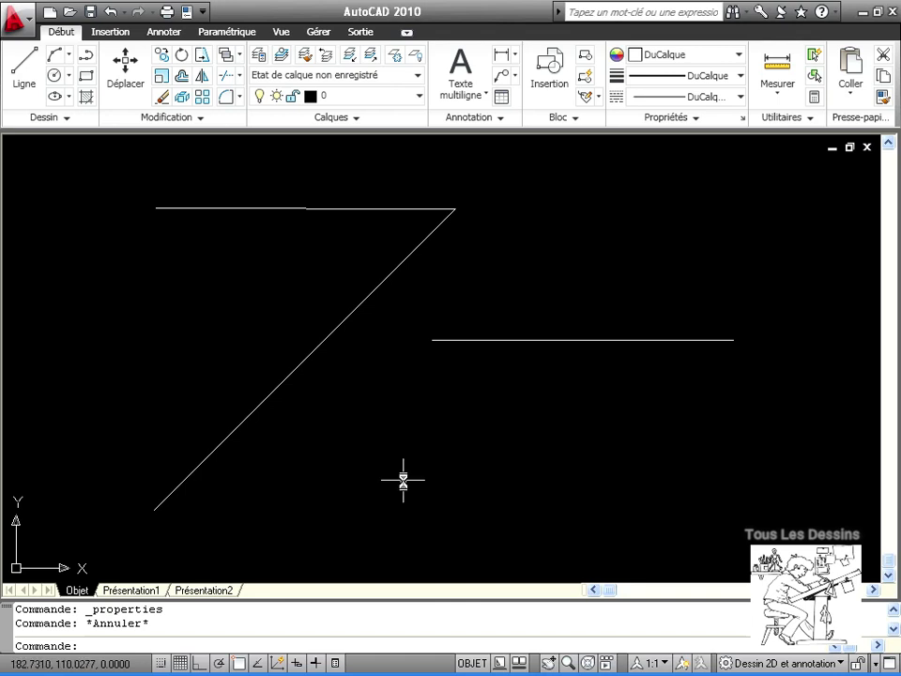
left_click(31, 64)
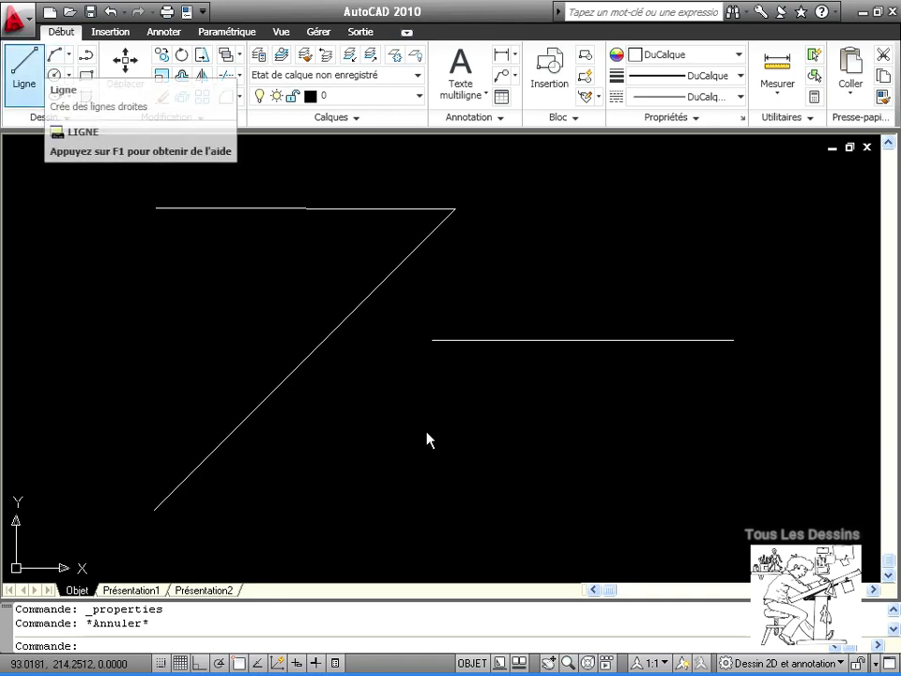
left_click(382, 464)
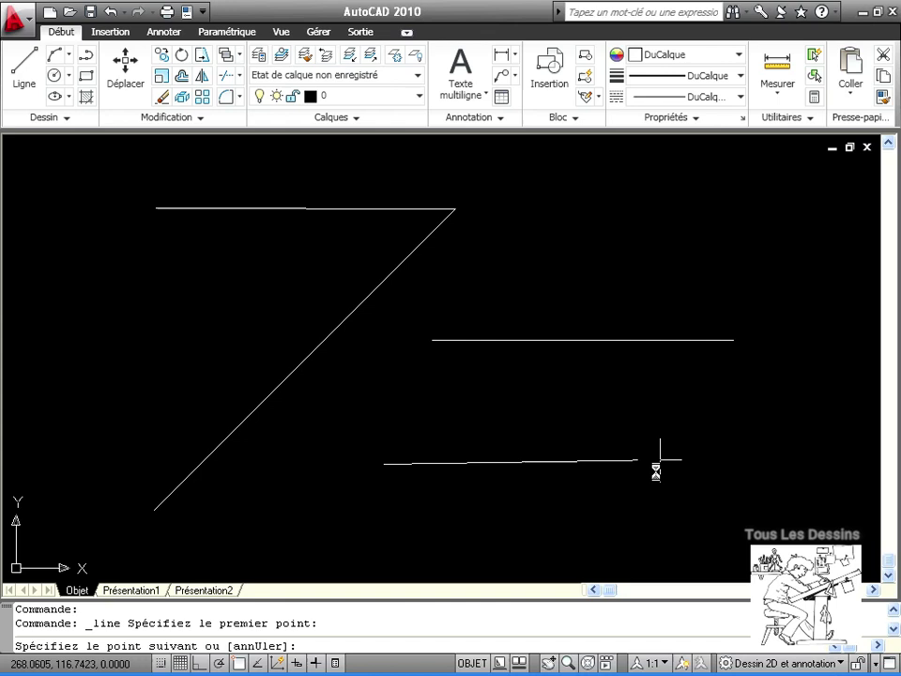
type("@100")
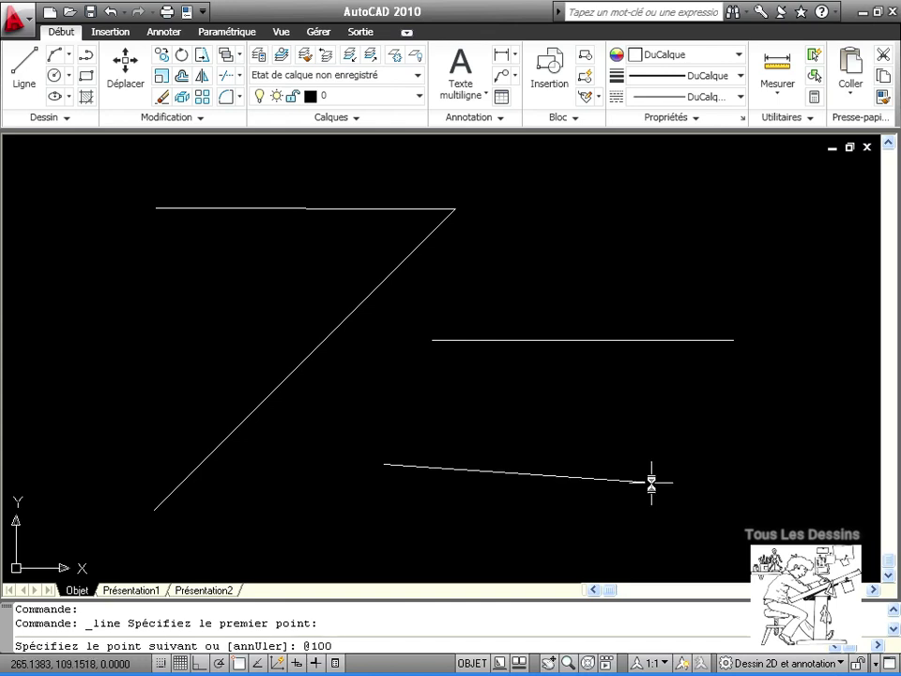
type(",0")
key("Return")
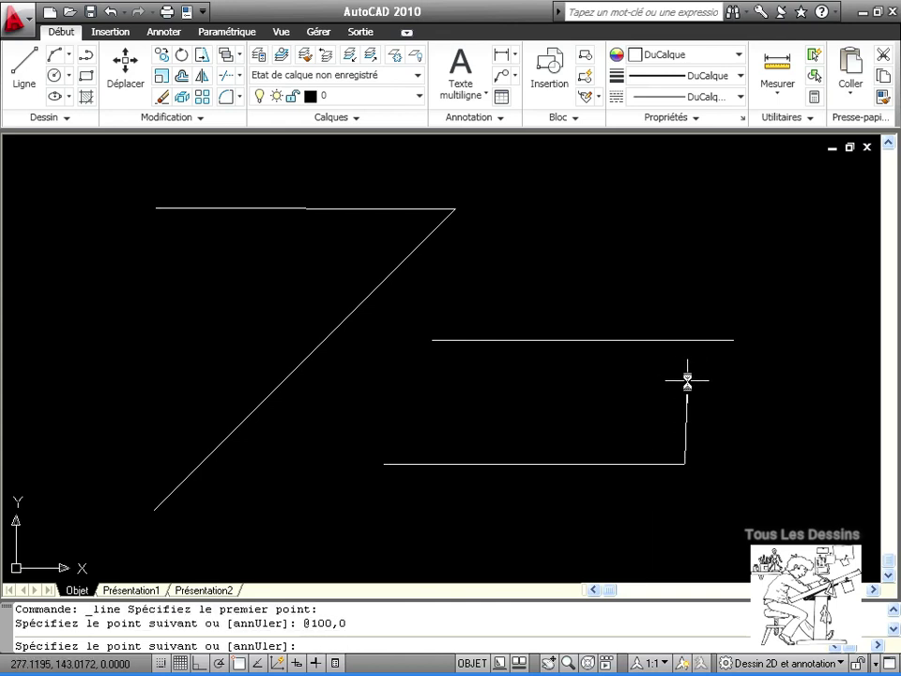
type("@0,10")
key("Return")
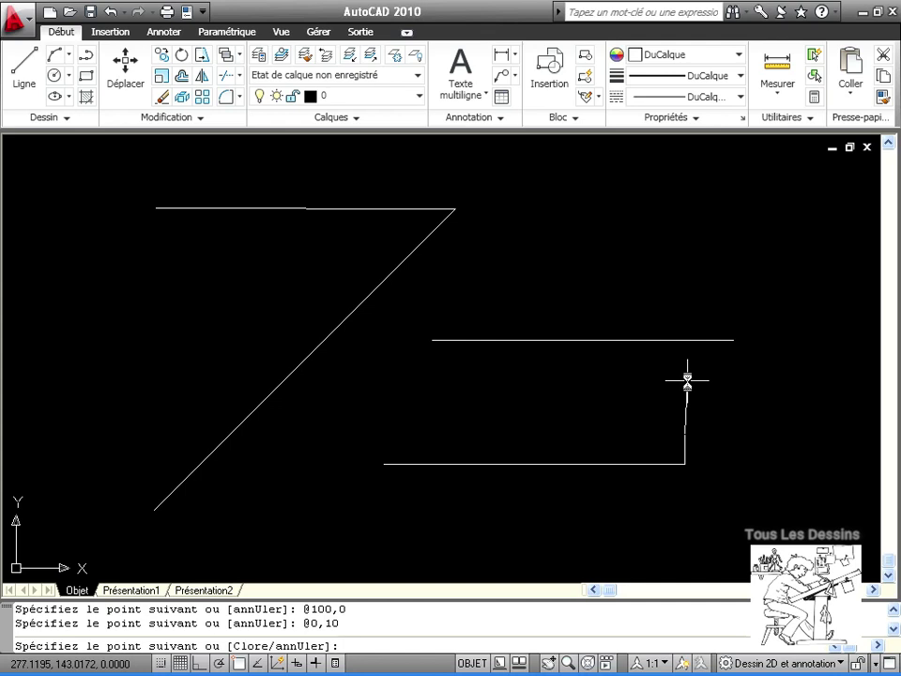
- Complete the rectangle's upper and left sides with relative coordinates @-100,0 and @0,-10, and end the line
type("@")
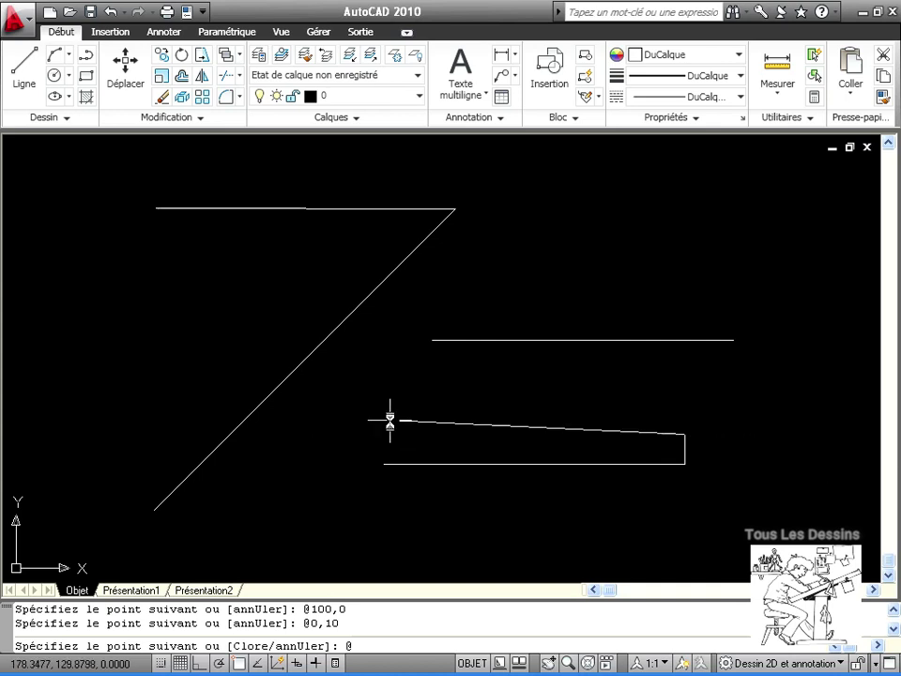
type("-100,0")
key("Return")
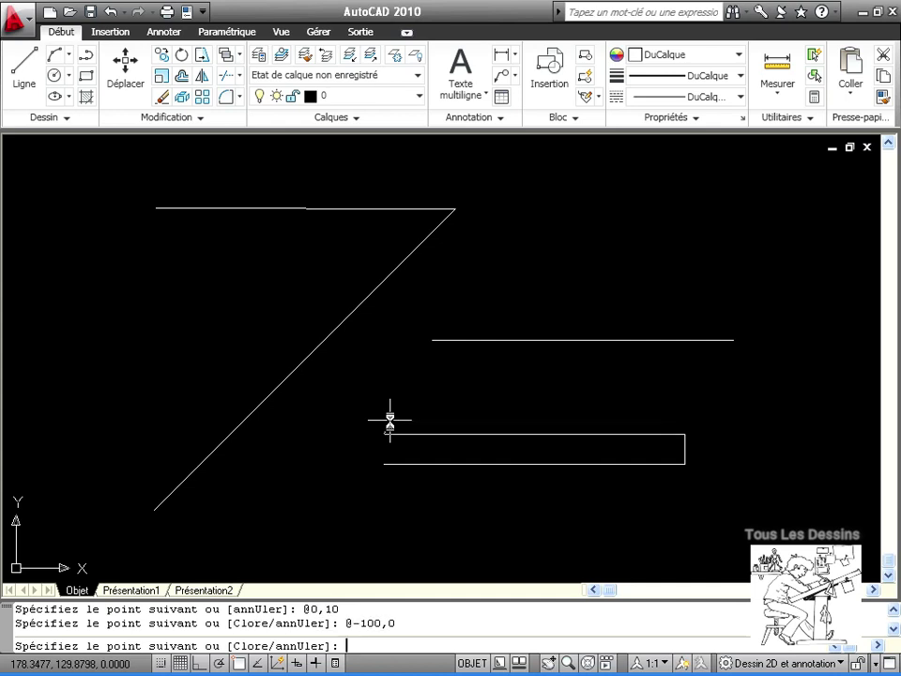
type("@0,-10")
key("Return")
key("Return")
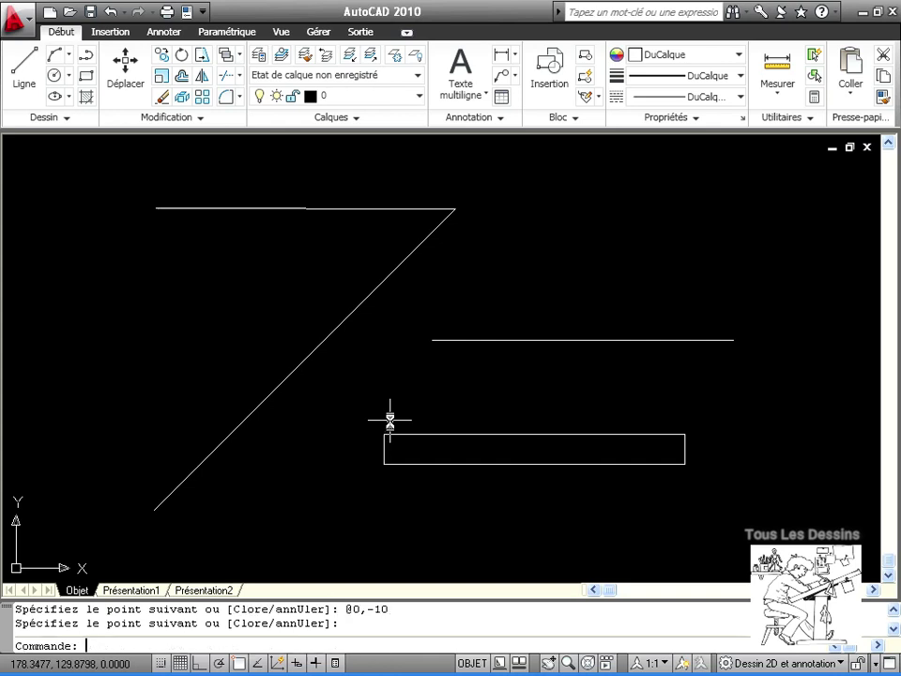
- Delete the diagonal line and the two horizontal lines above the rectangle, keeping only the rectangle
scroll(664, 464, "up", 5)
middle_click_drag(663, 464, 690, 472)
scroll(509, 481, "down", 4)
mouse_move(495, 499)
middle_mouse_down()
mouse_move(548, 435)
mouse_move(542, 455)
middle_mouse_up()
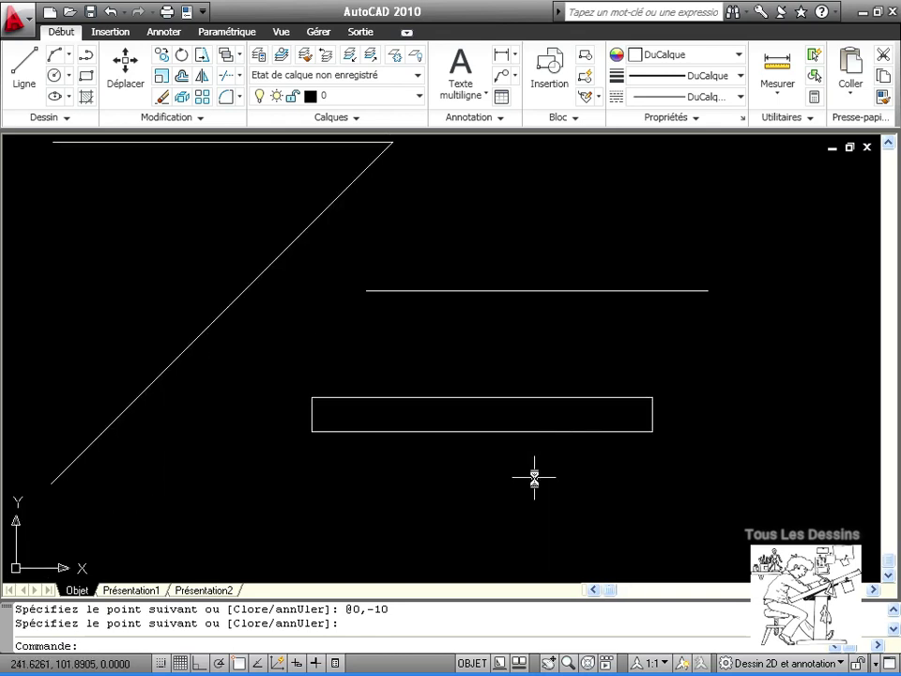
scroll(533, 476, "down", 2)
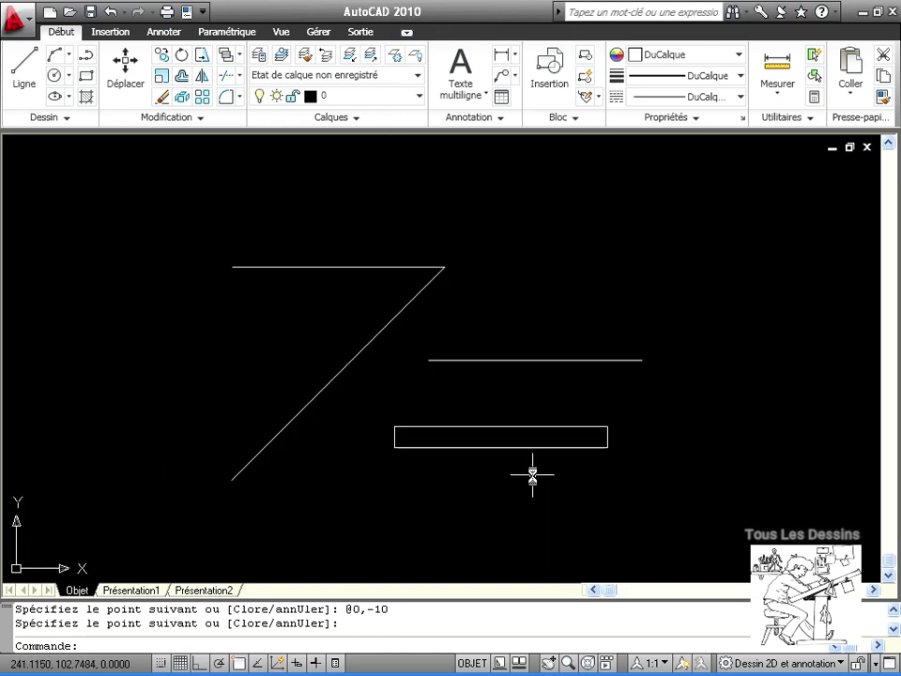
left_click(472, 368)
left_click(336, 227)
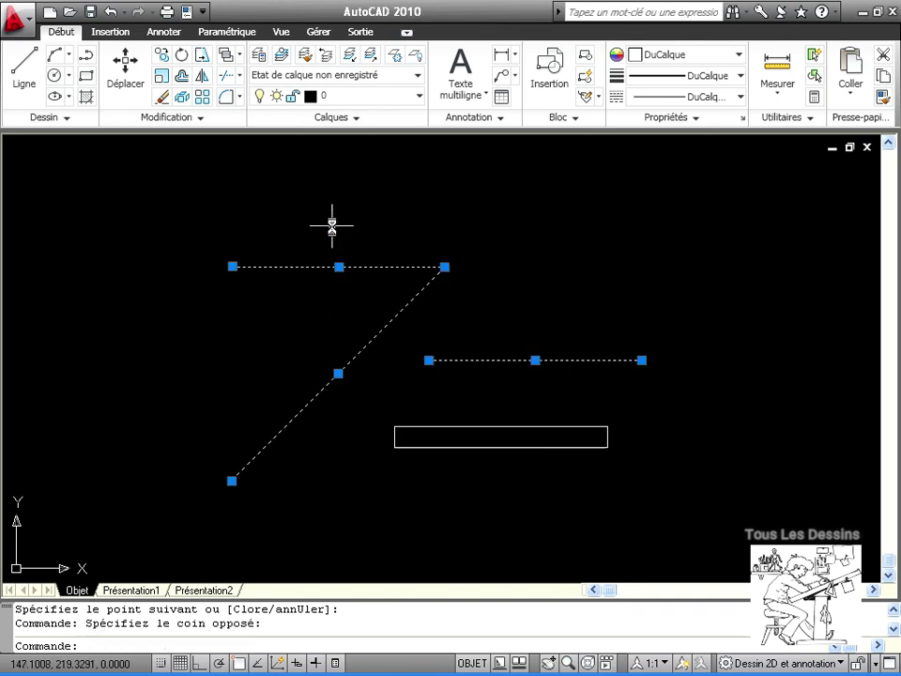
key("Delete")
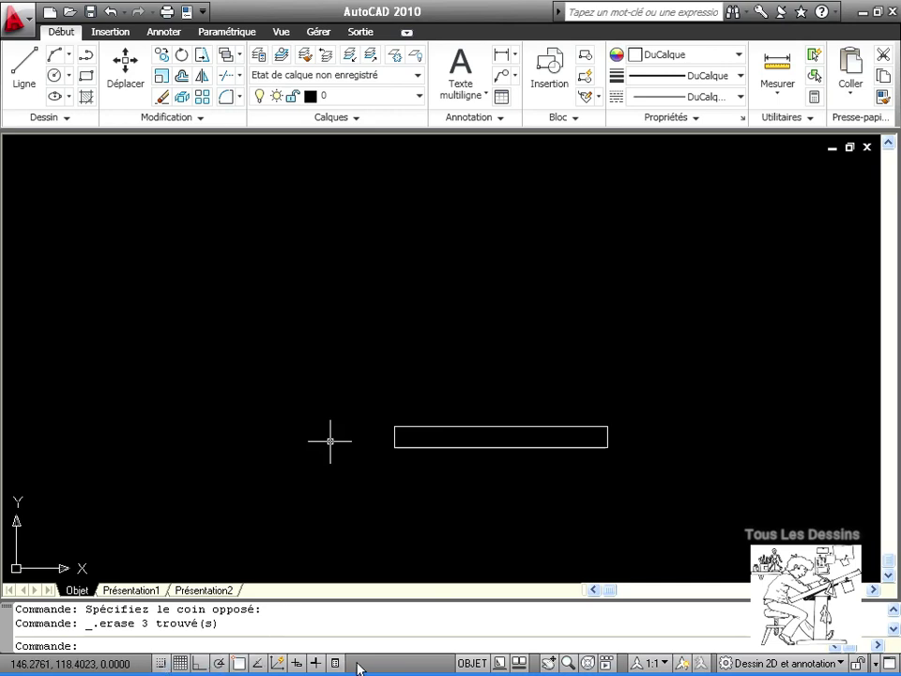
- With Ortho on, draw the 100-unit lower side and 10-unit right side of a second rectangle above the existing one
left_click(198, 664)
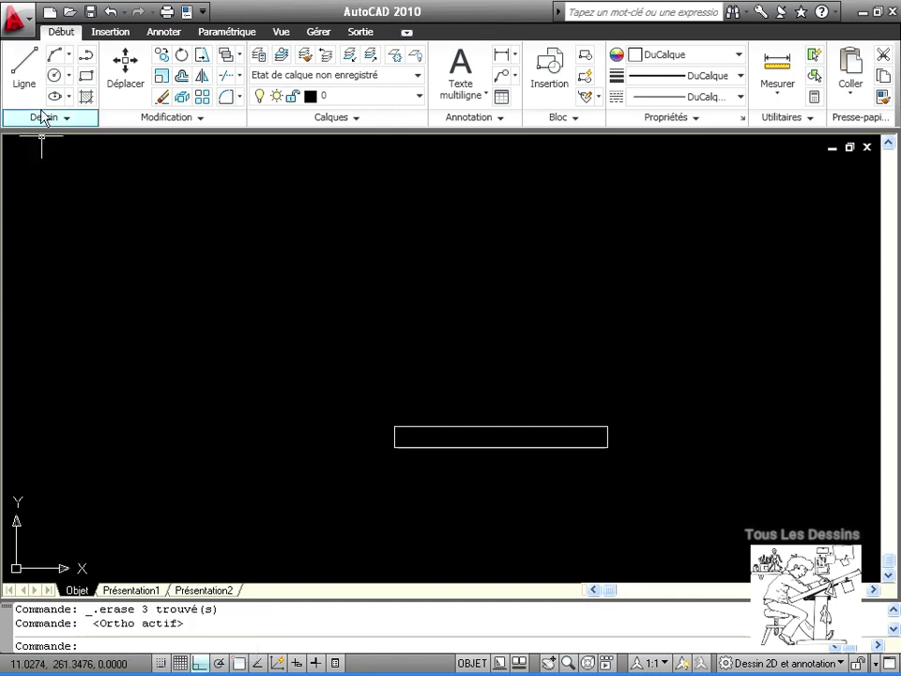
left_click(364, 282)
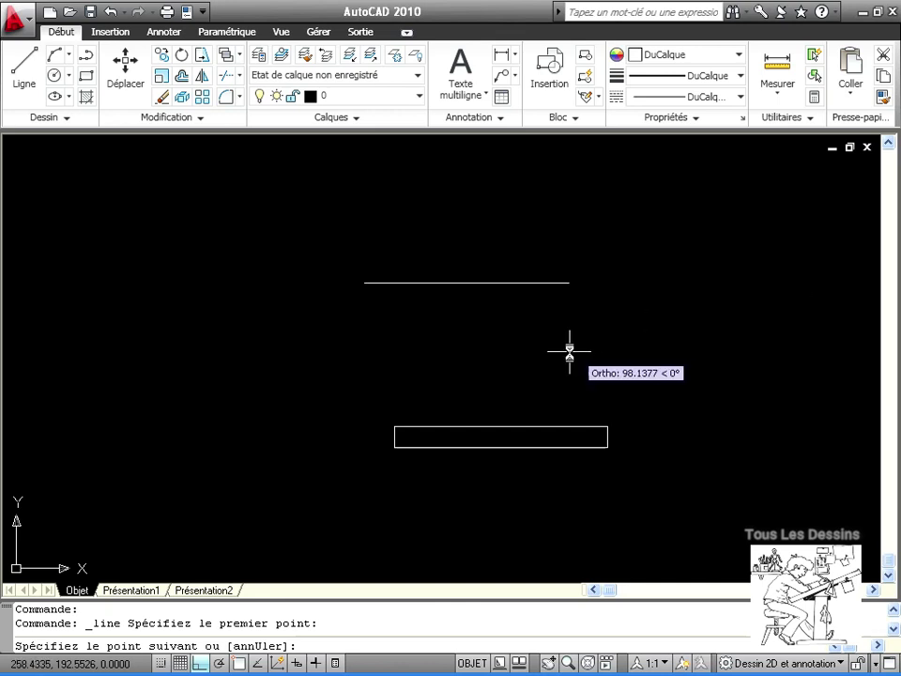
type("100")
key("Return")
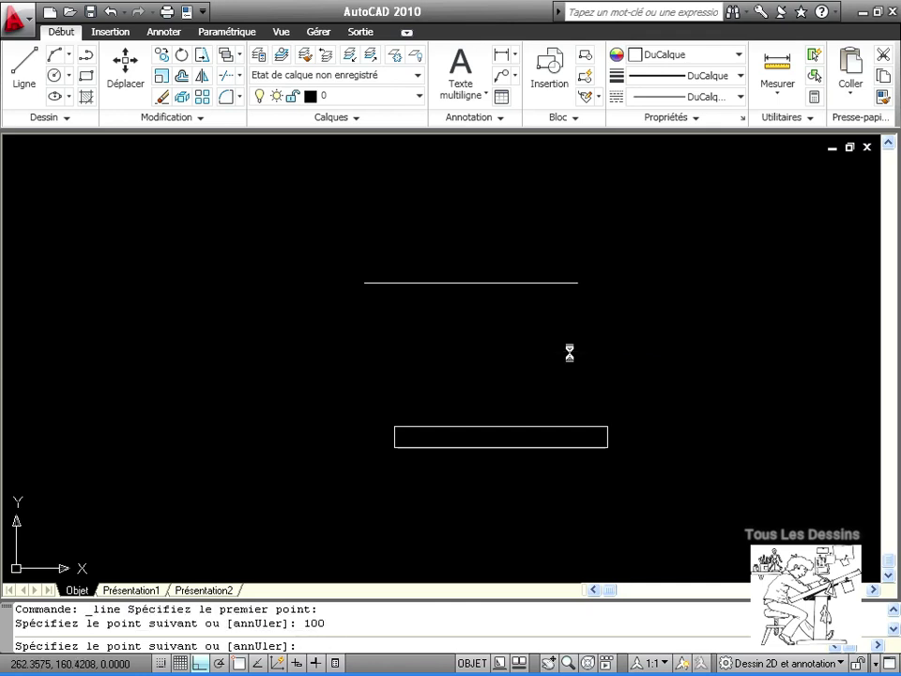
type("10")
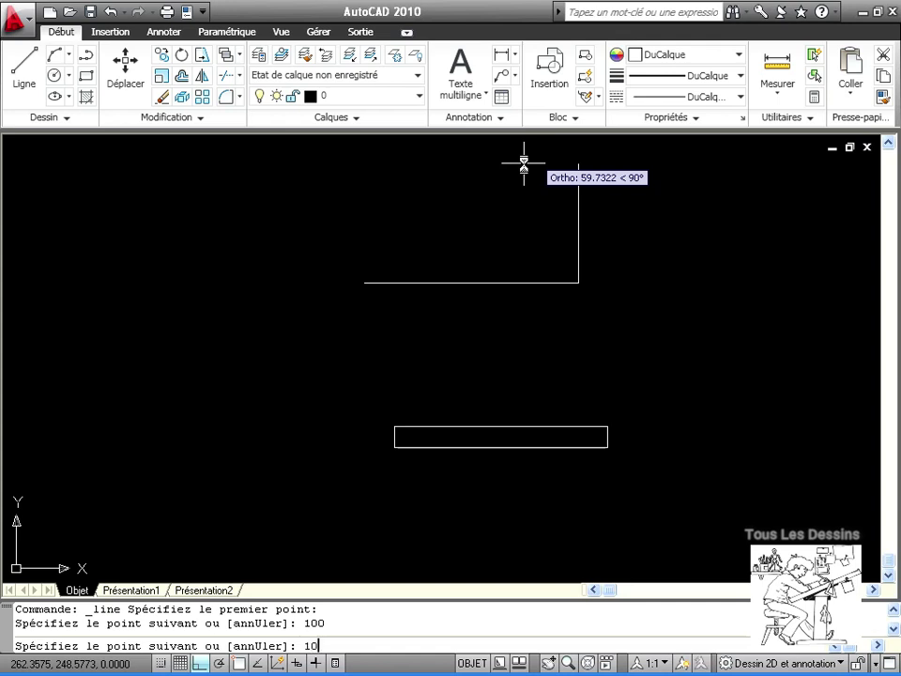
key("Return")
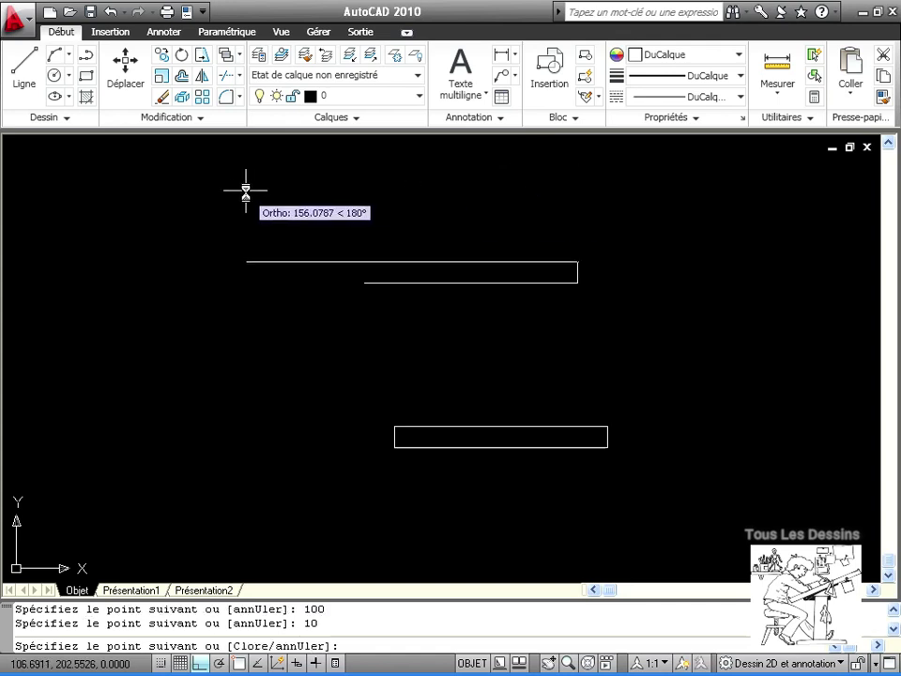
- Complete the second rectangle with a 100-unit upper side and a 10-unit left side using direct distances, and end the line
type("100")
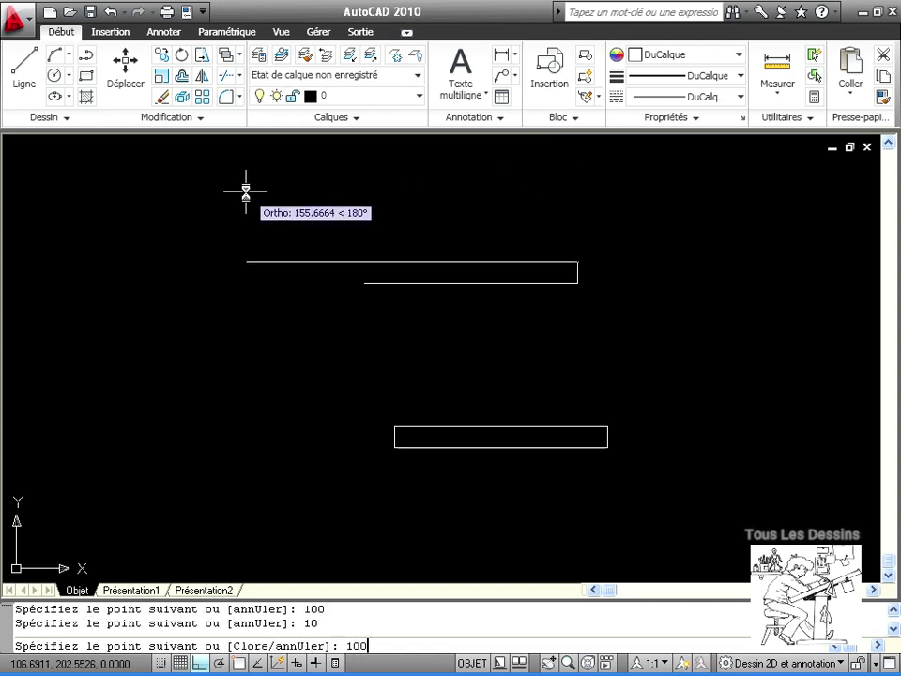
key("Return")
type("10")
key("Return")
key("Return")
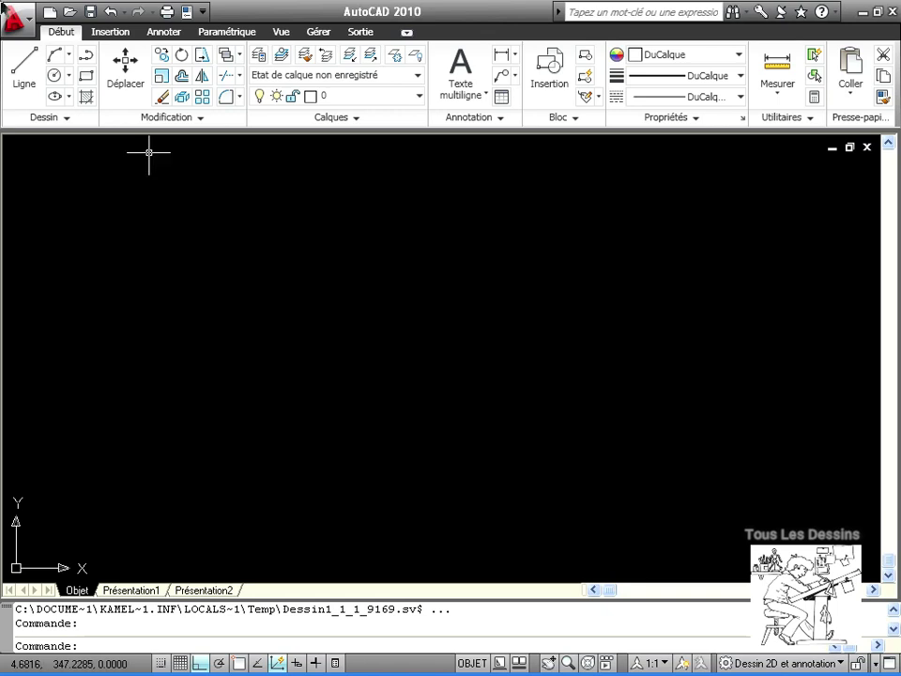
- Open the drawing seq2.dwg from the elephorm folder
left_click(32, 20)
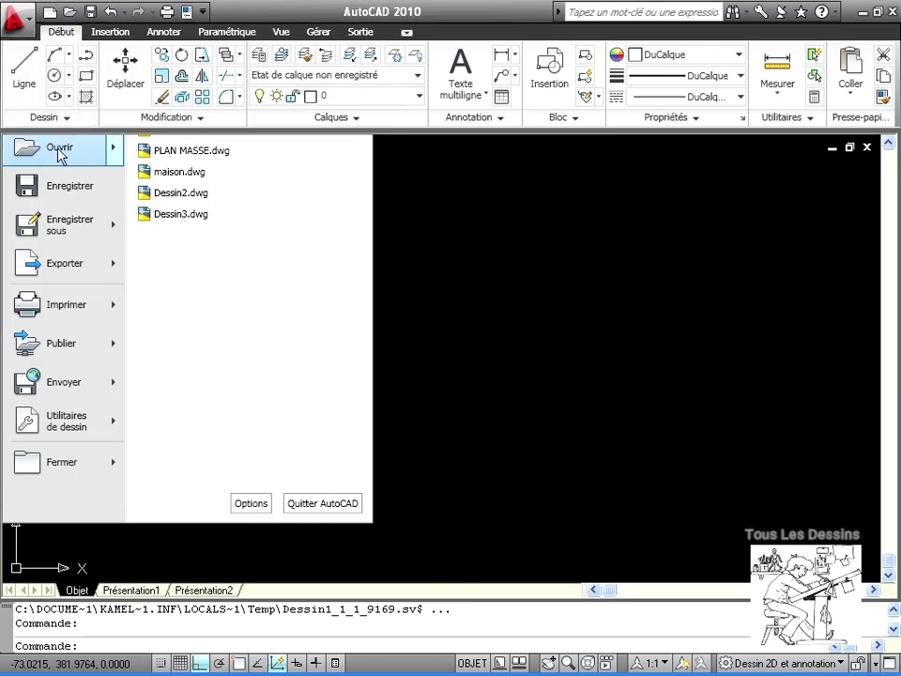
left_click(56, 150)
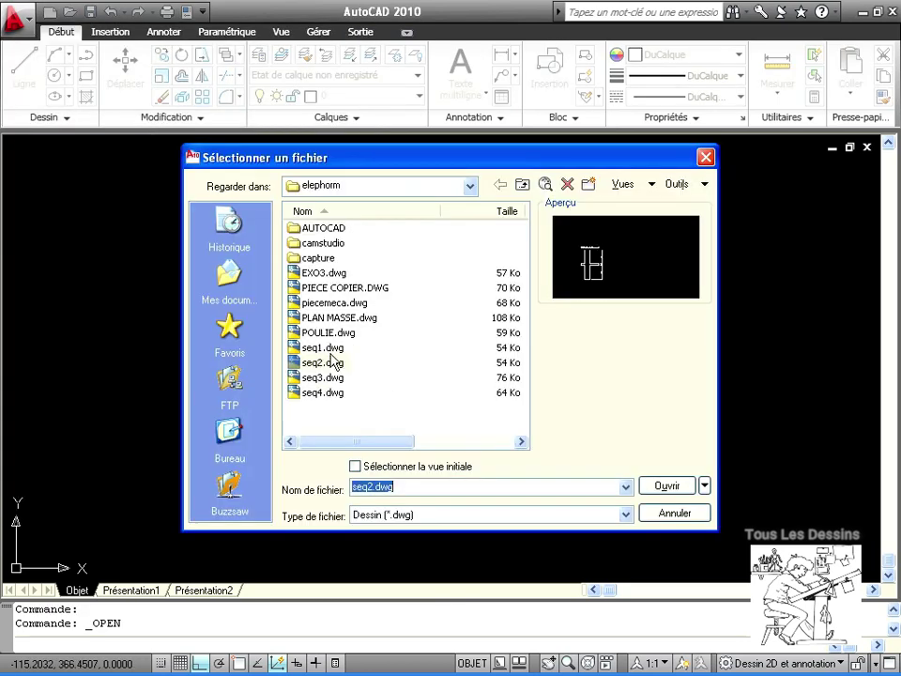
left_click(323, 363)
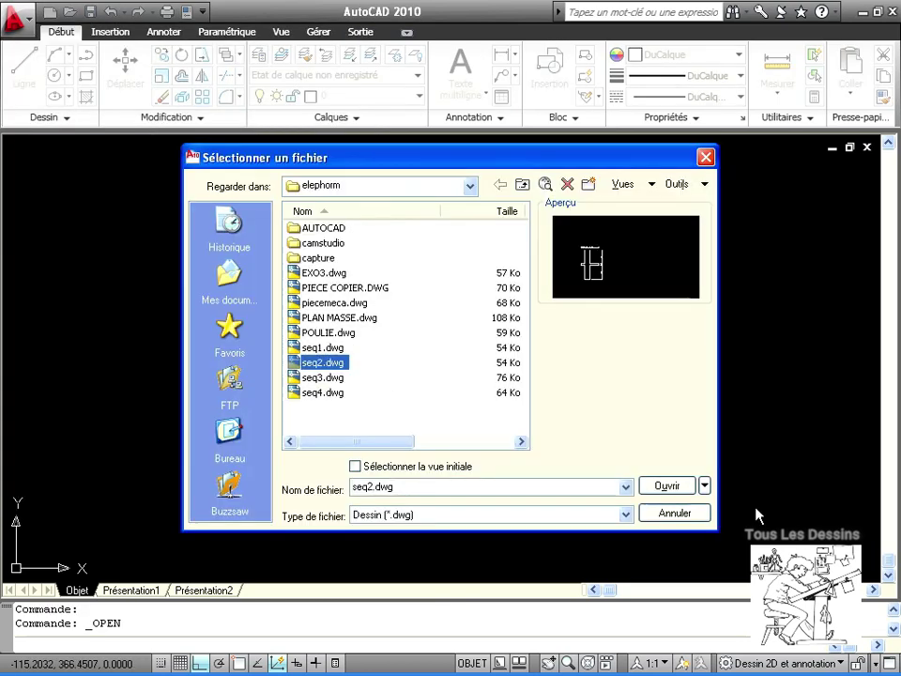
left_click(667, 485)
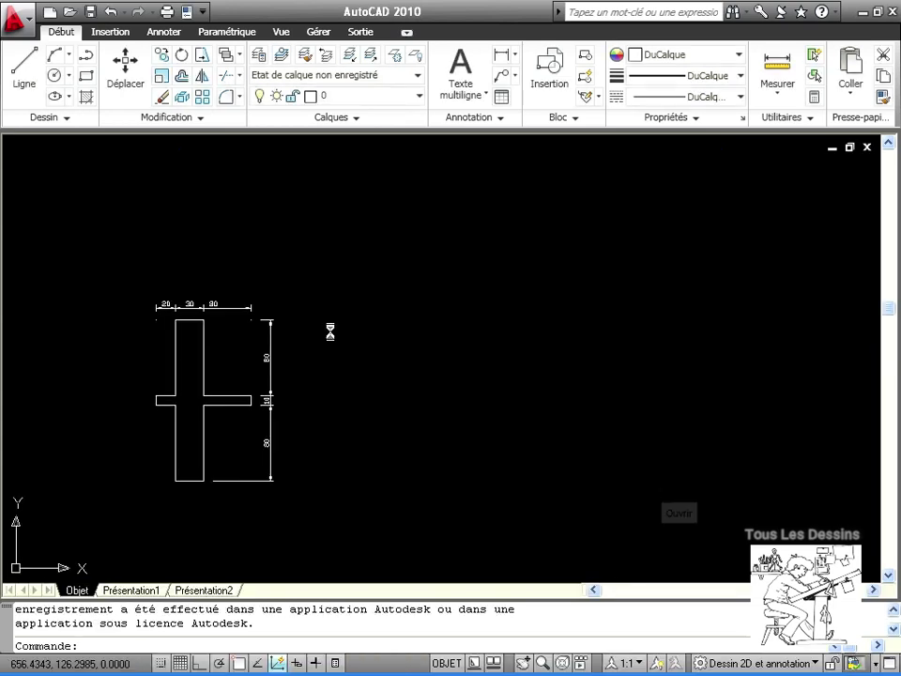
- Start a line to the right of the dimensioned figure, turn dynamic UCS off and Ortho on, and draw 20 units rightward
scroll(214, 385, "up", 3)
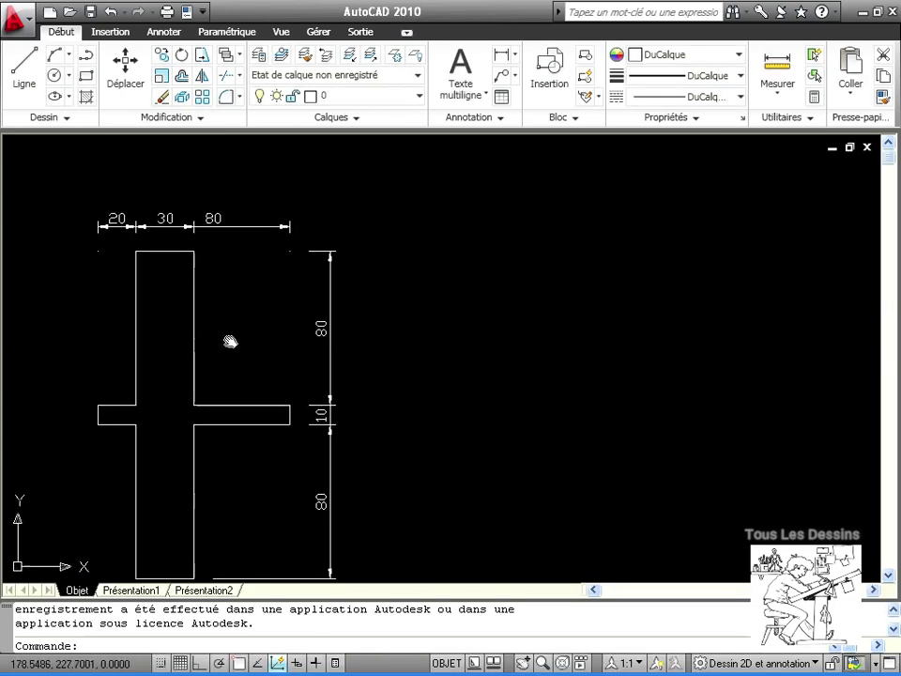
left_click(24, 68)
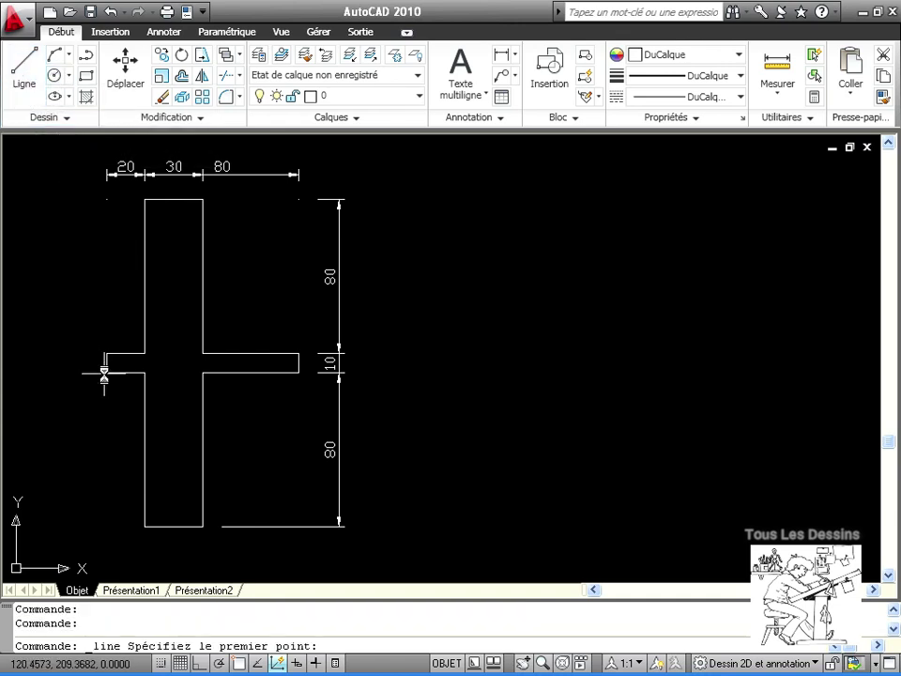
left_click(495, 367)
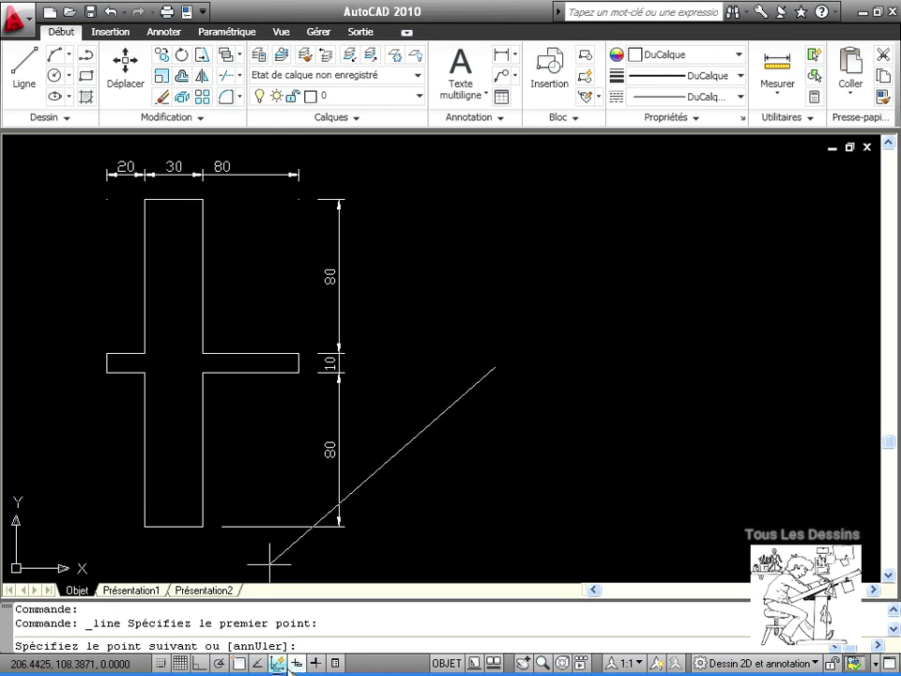
left_click(200, 663)
left_click(200, 664)
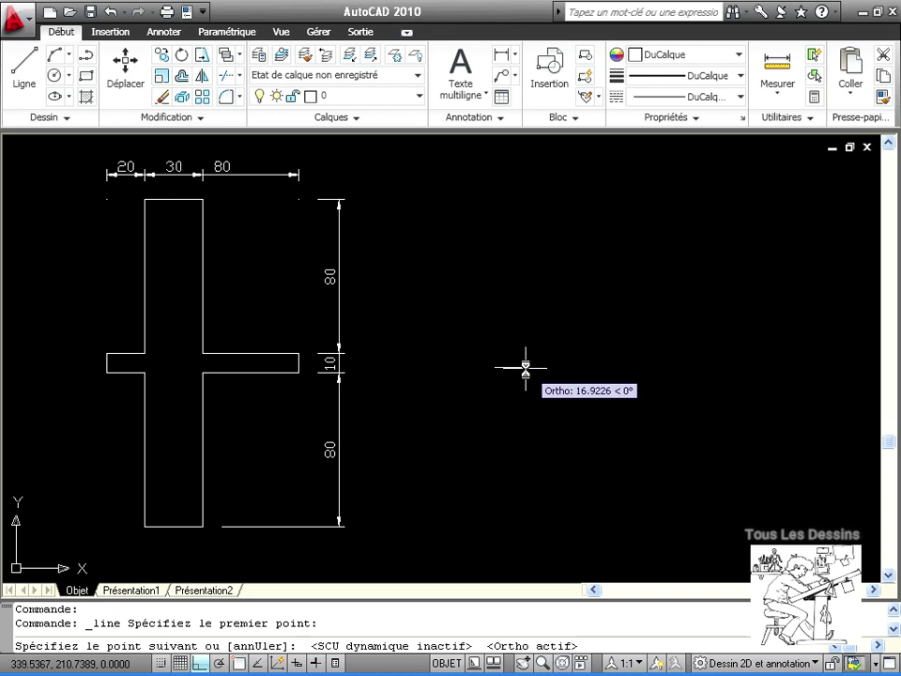
type("20")
key("Return")
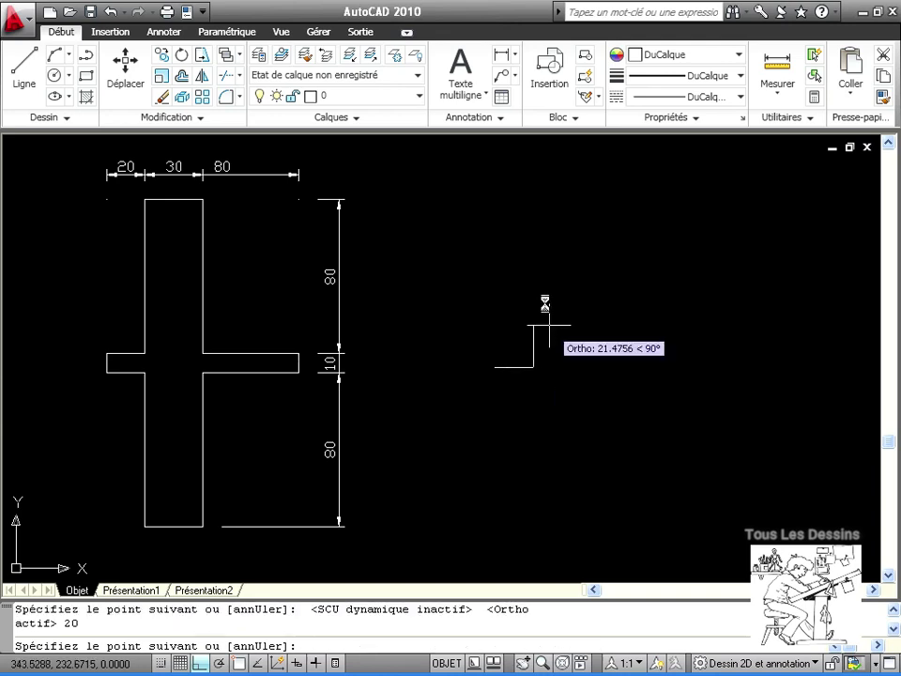
- Continue the outline 80 units up, 30 units right and 80 units down to form the cross's upper arm
type("80")
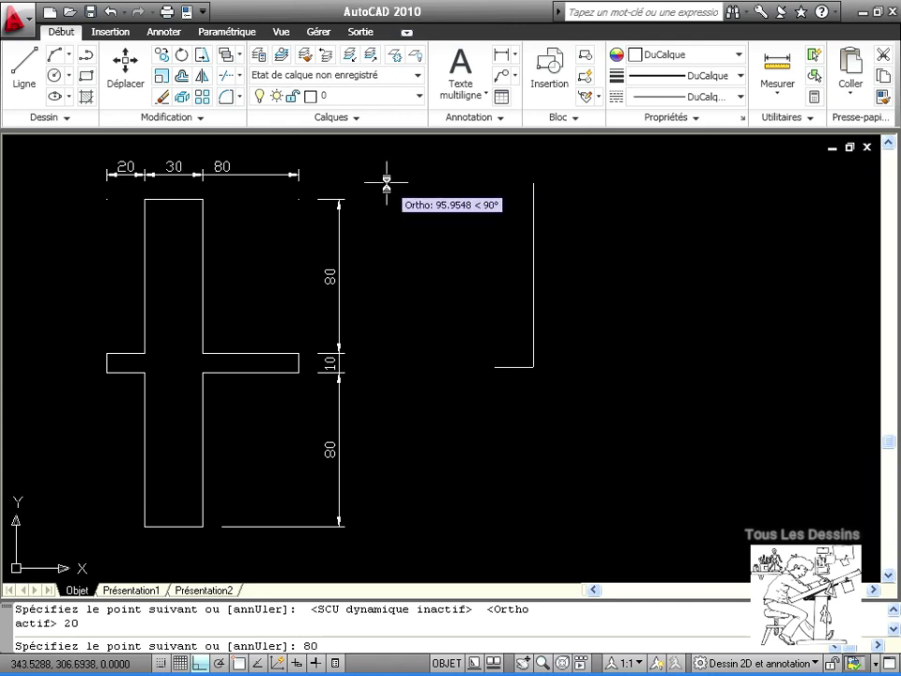
key("Return")
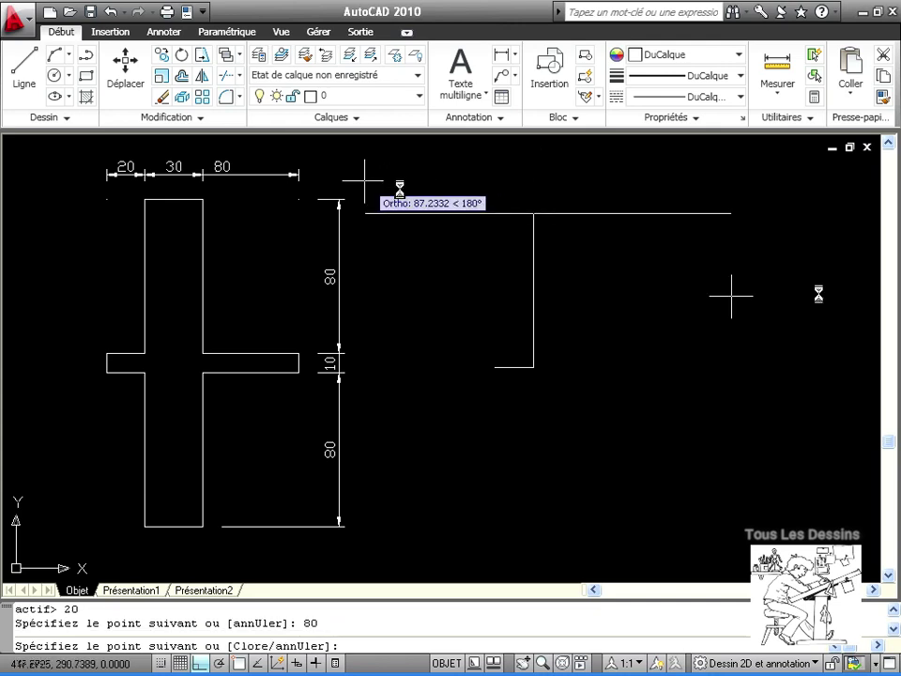
type("30")
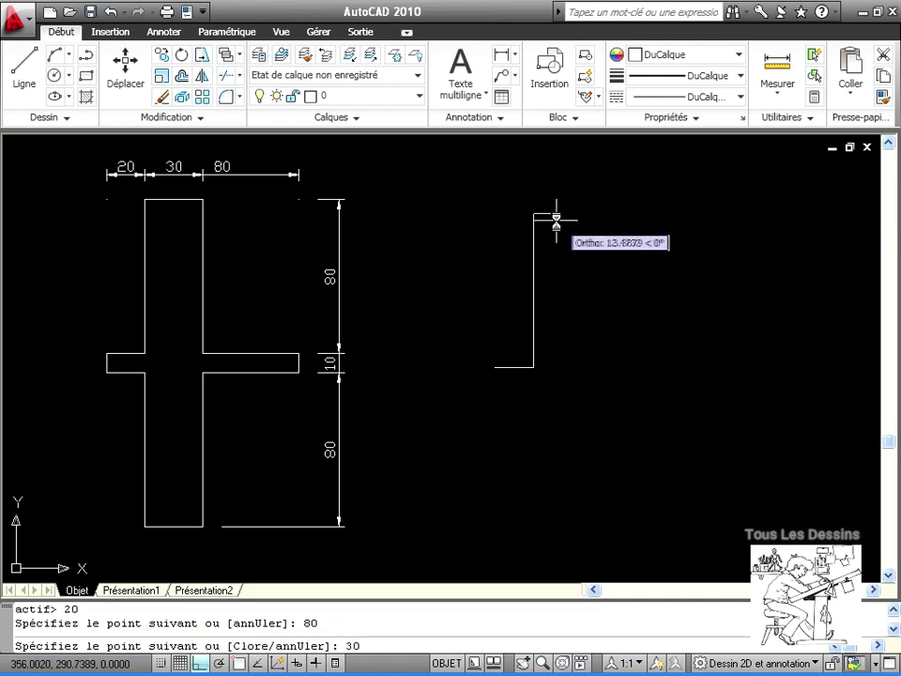
key("Return")
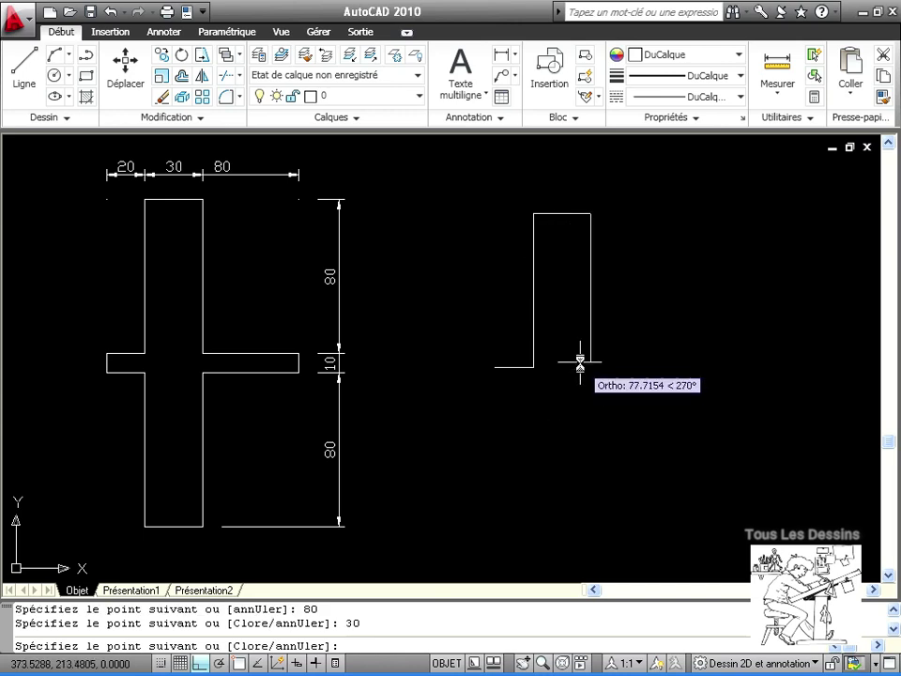
type("80")
key("Return")
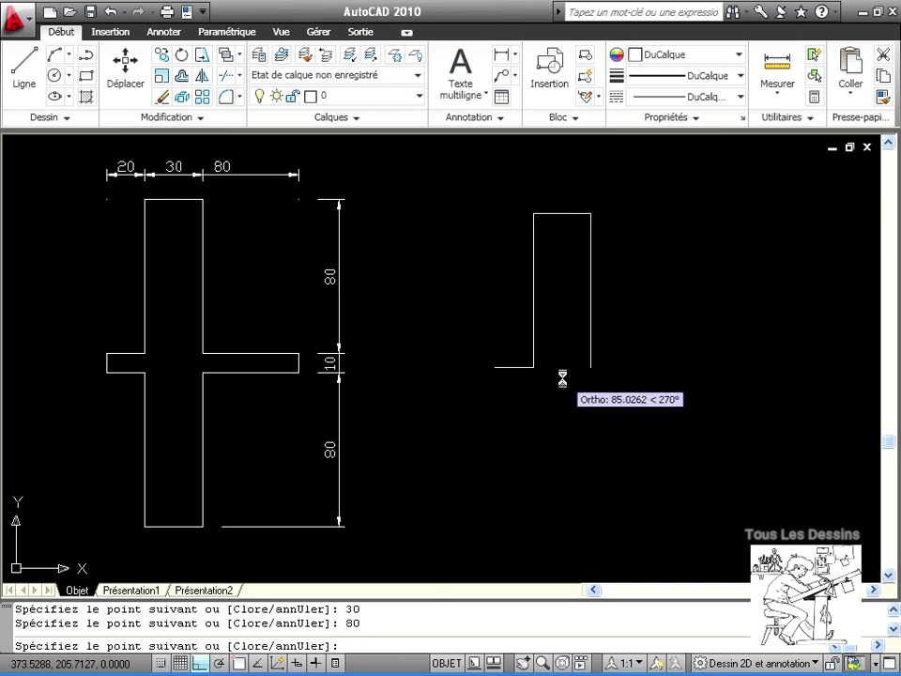
- Draw the right arm of the cross: 80 units right, 10 units down and 80 units back left
type("80")
key("Return")
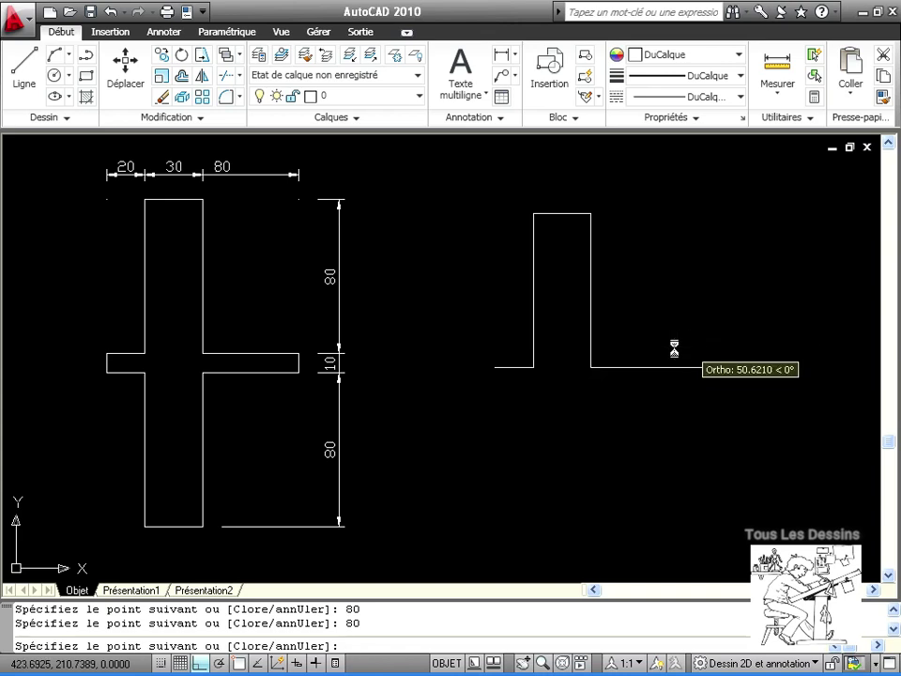
type("10")
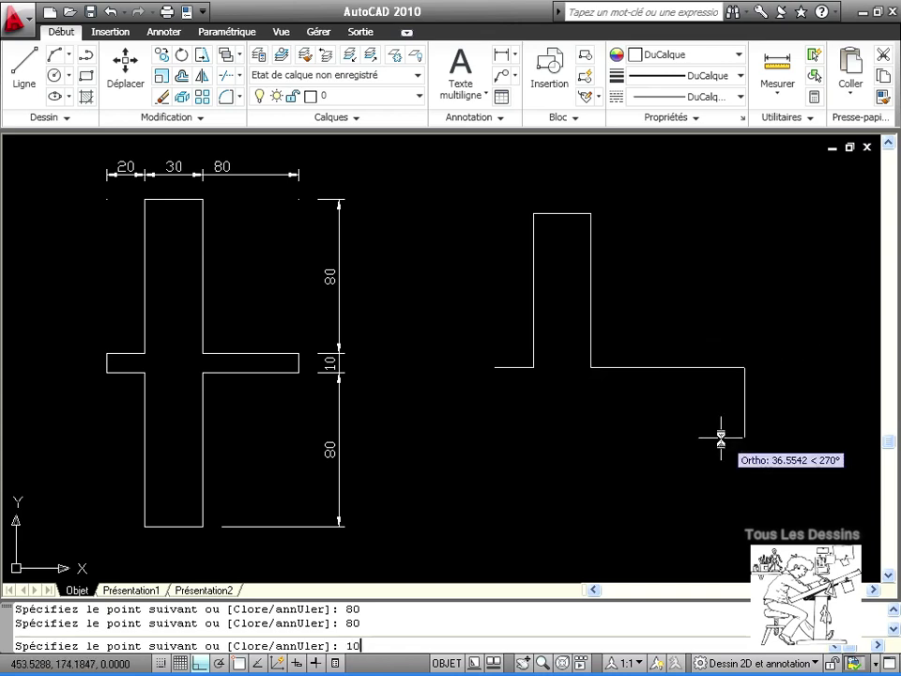
key("Return")
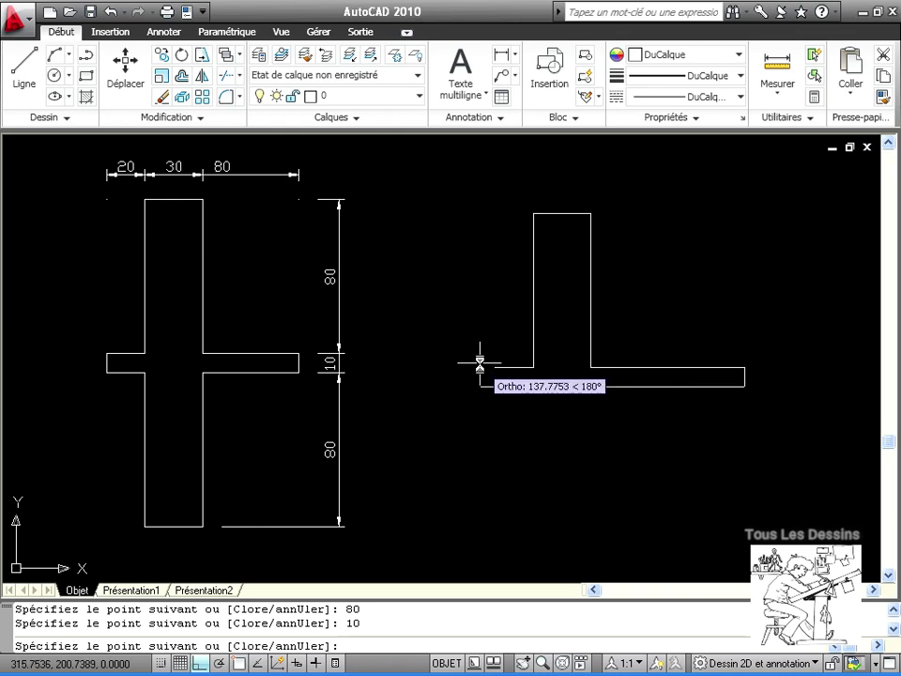
type("80")
key("Return")
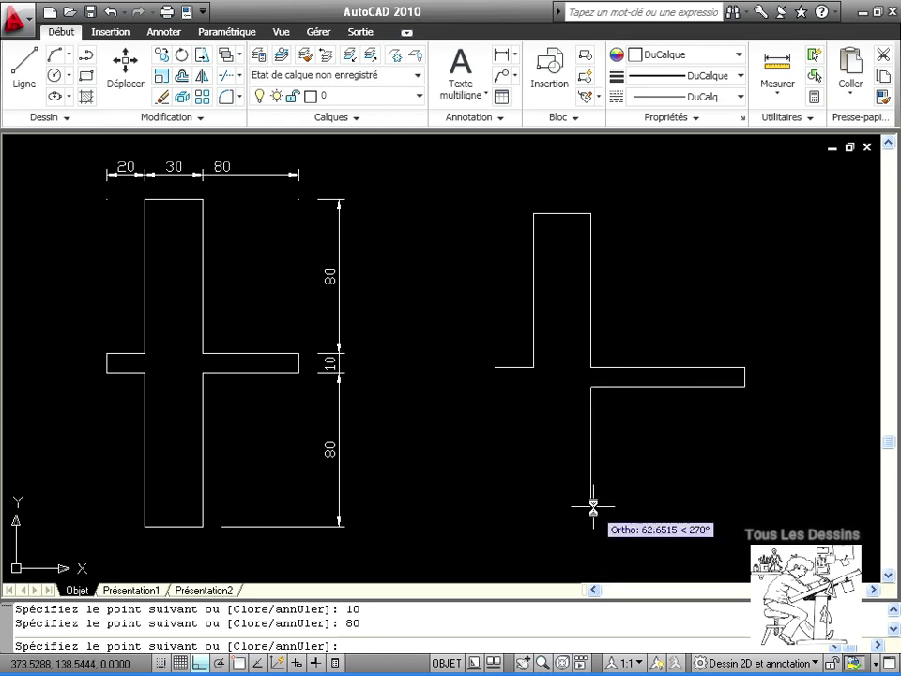
- Draw the lower arm of the cross: 80 units down, 30 units left and 80 units up
type("80")
key("Return")
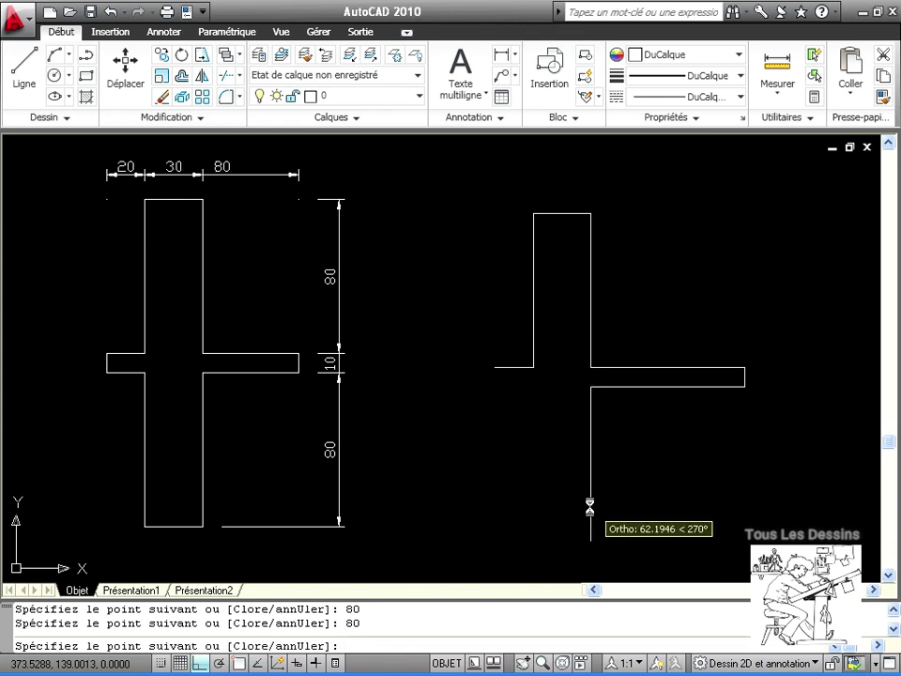
type("30")
key("Return")
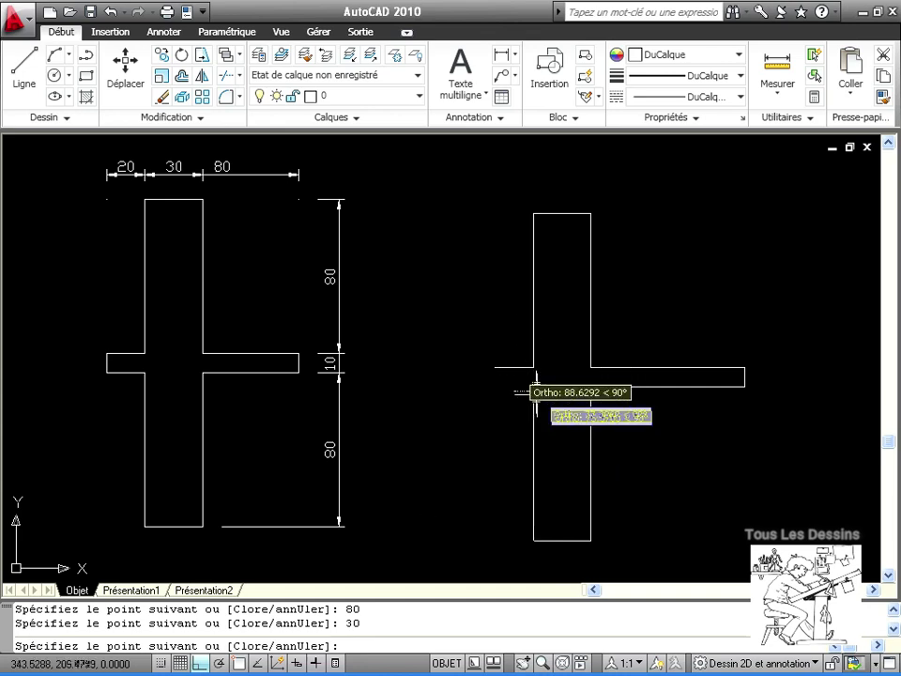
type("80")
key("Return")
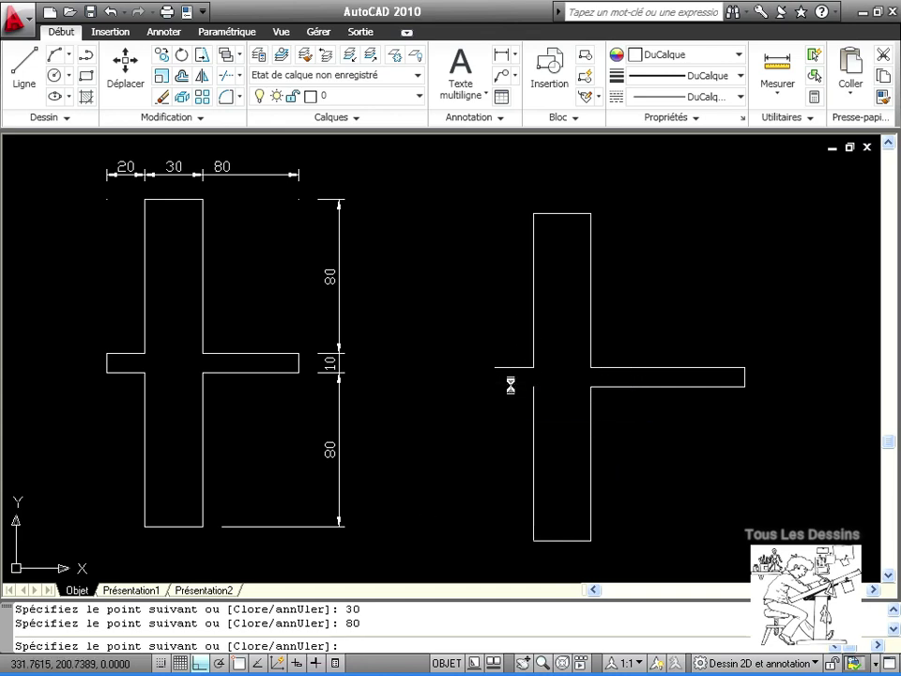
- Draw a 20-unit segment leftward for the left arm's lower edge, and undo it within the Line command
type("20")
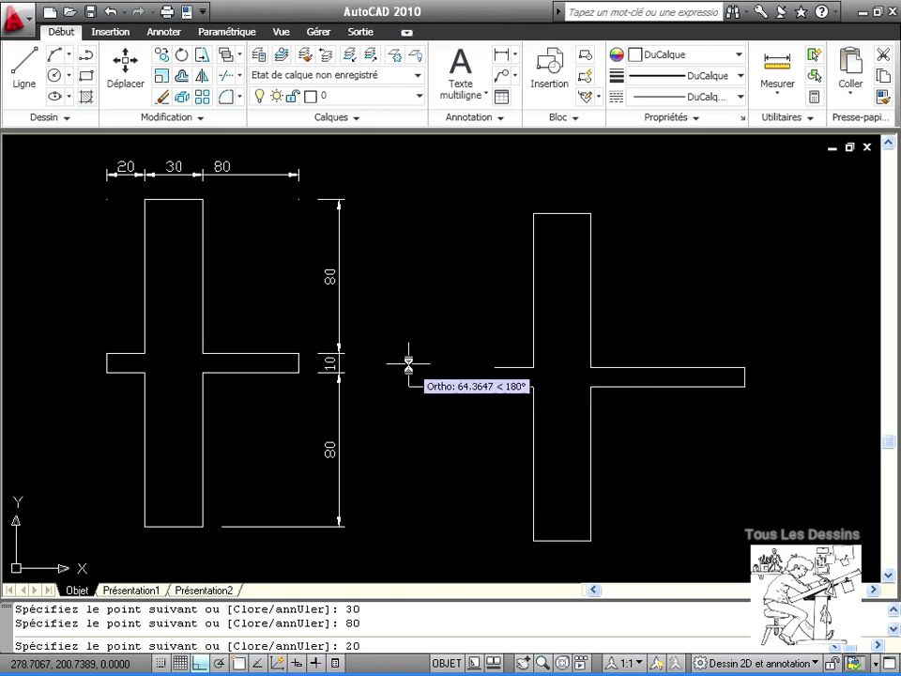
key("Return")
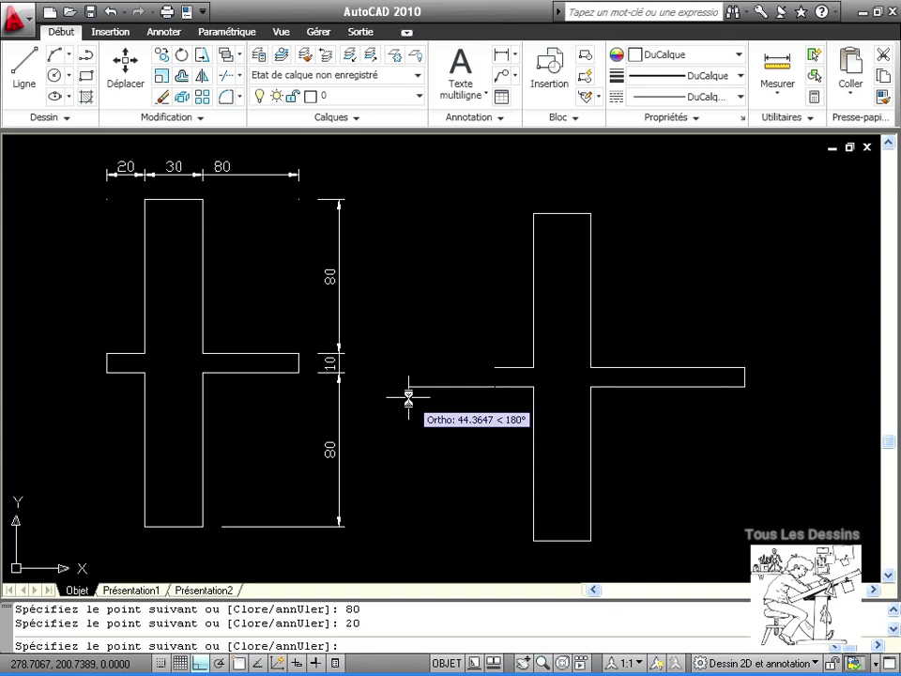
type("u")
key("Return")
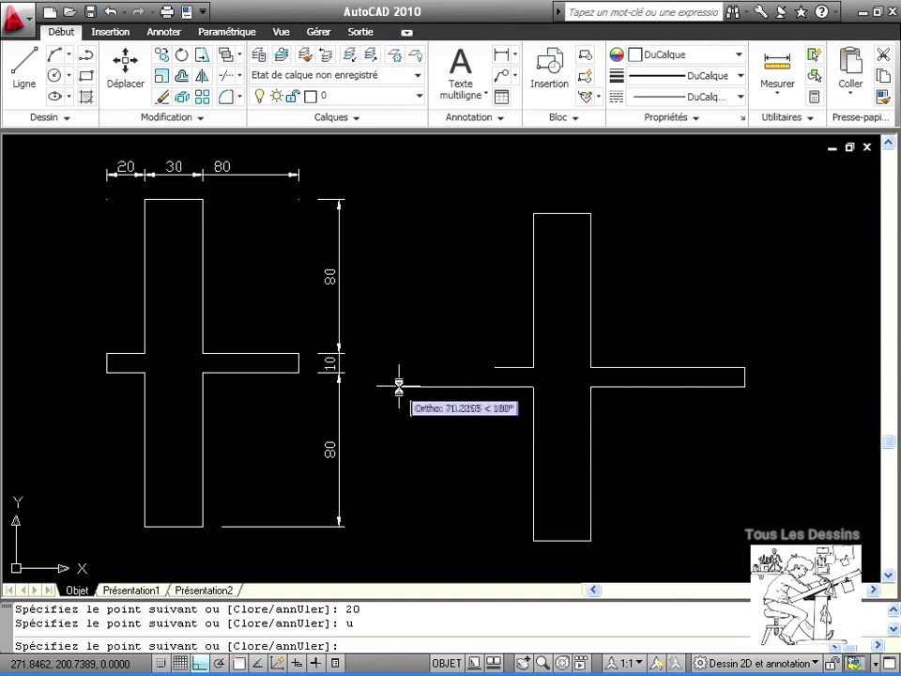
- Draw the left arm's lower edge 20 units leftward and finish the cross with the Line command's Close option
type("20")
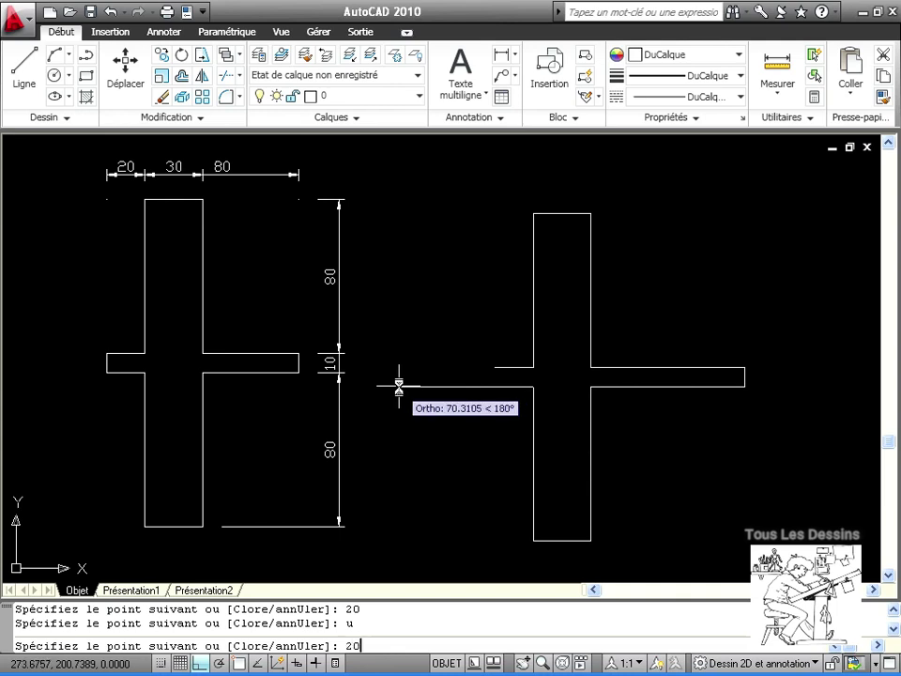
key("Return")
type("c")
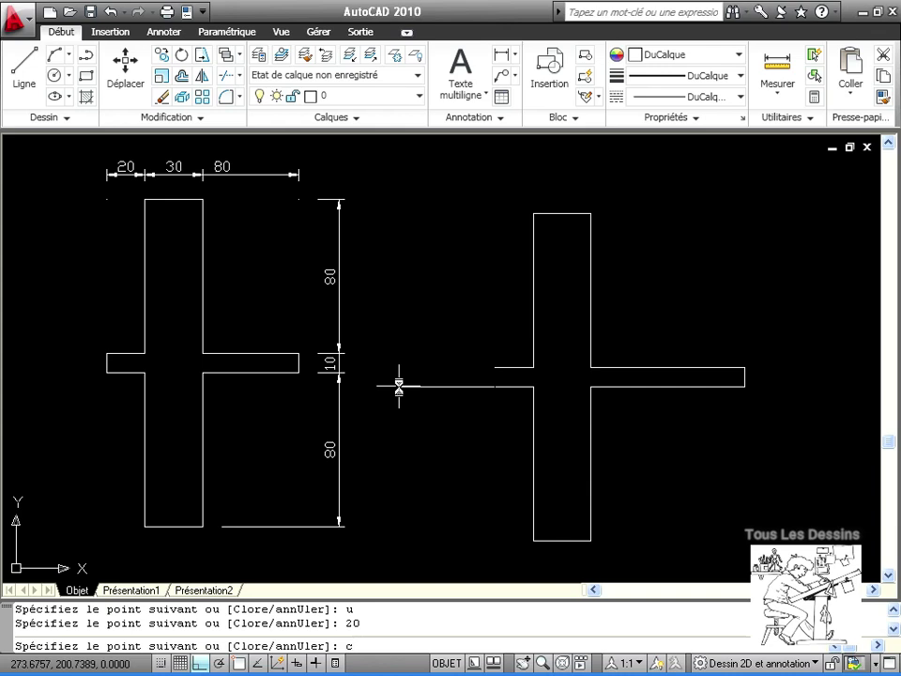
key("Return")
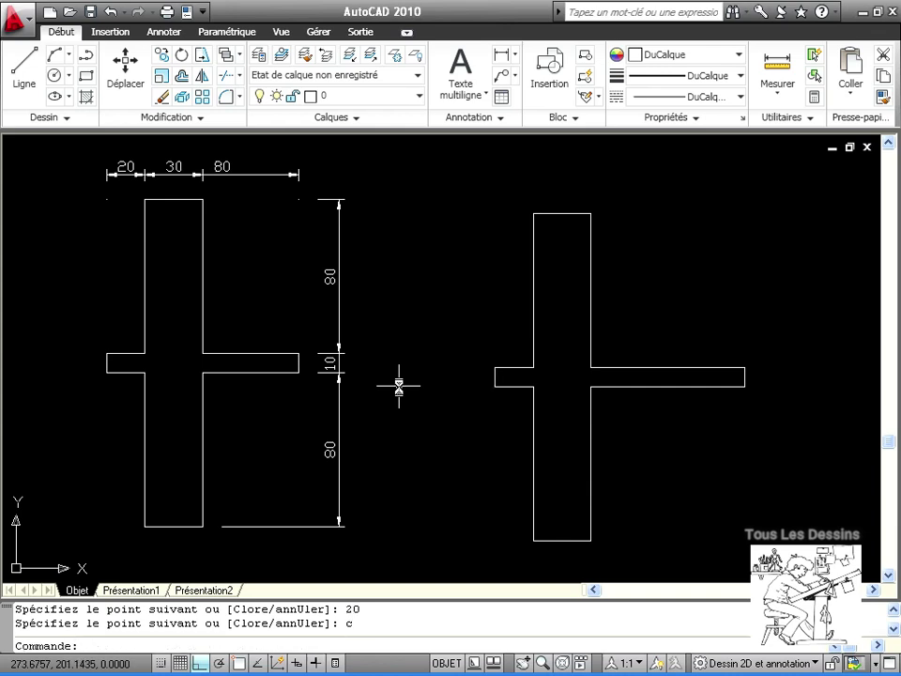